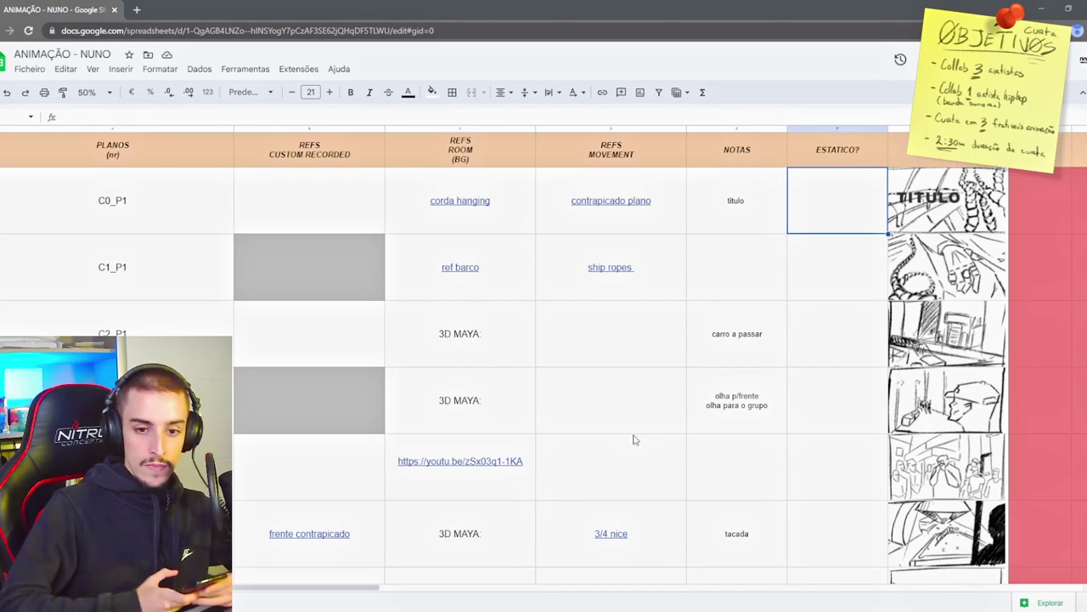
# Step: Switch to the Casa1.mb room scene in Autodesk Maya
pyautogui.moveTo(1085, 6); pyautogui.dragTo(442, 2)
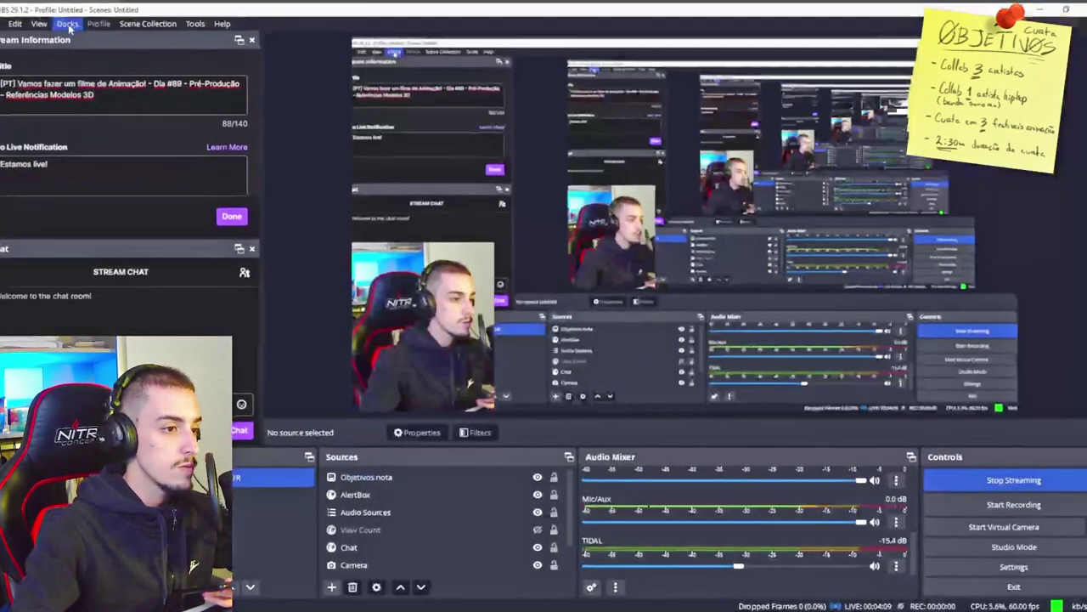
pyautogui.moveTo(357, 8); pyautogui.dragTo(1086, 26)
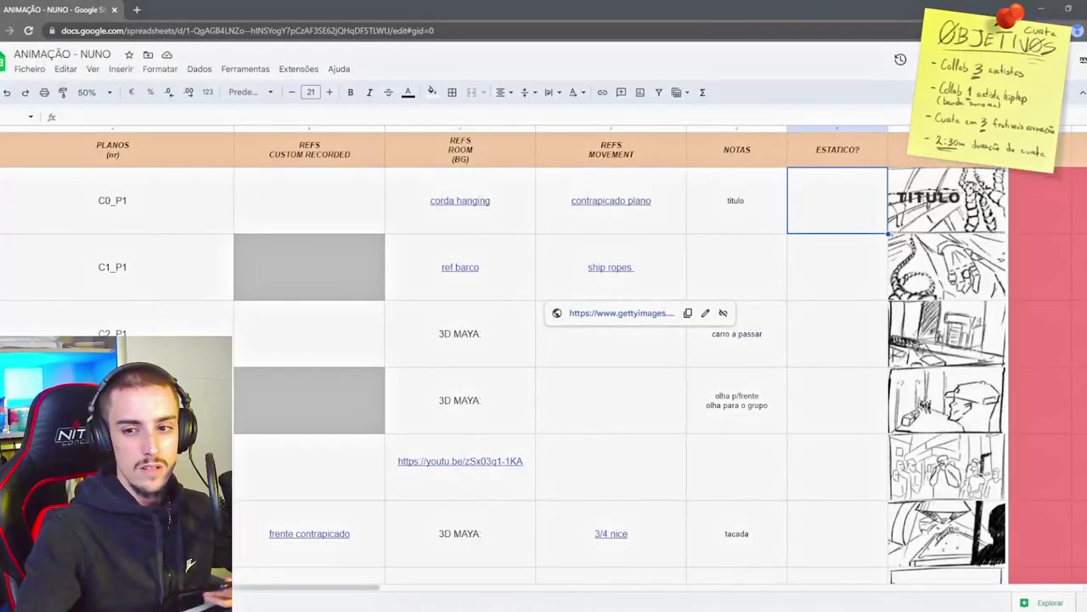
pyautogui.hotkey('alt', 'Tab')
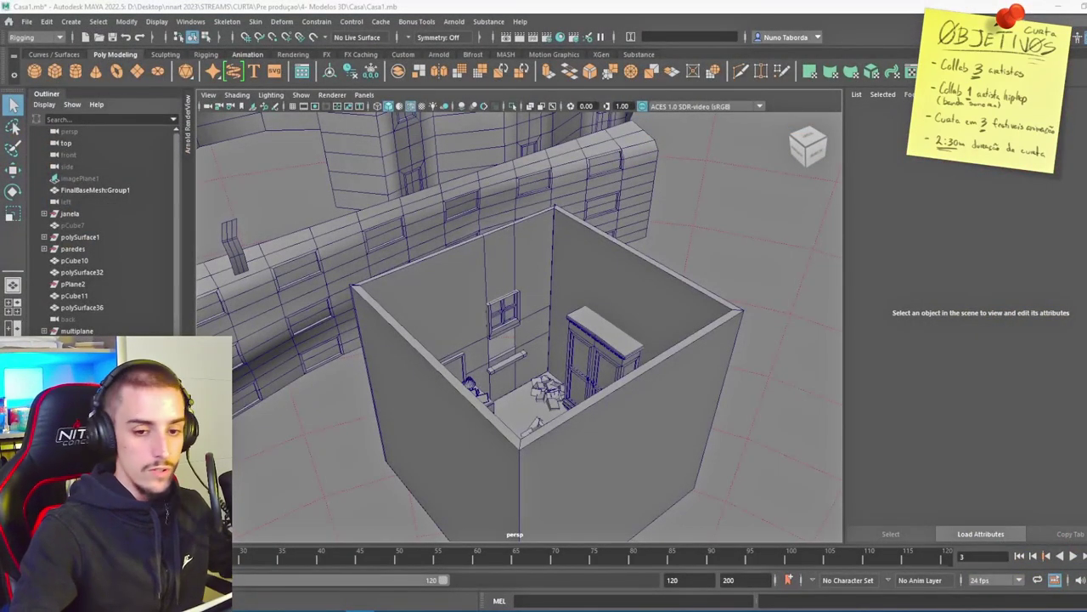
# Step: Examine the furnished room from above, including the dresser, window, wardrobe and scattered papers
pyautogui.scroll(3, 493, 348)
pyautogui.keyDown('alt'); pyautogui.moveTo(580, 285); pyautogui.dragTo(580, 297); pyautogui.keyUp('alt')
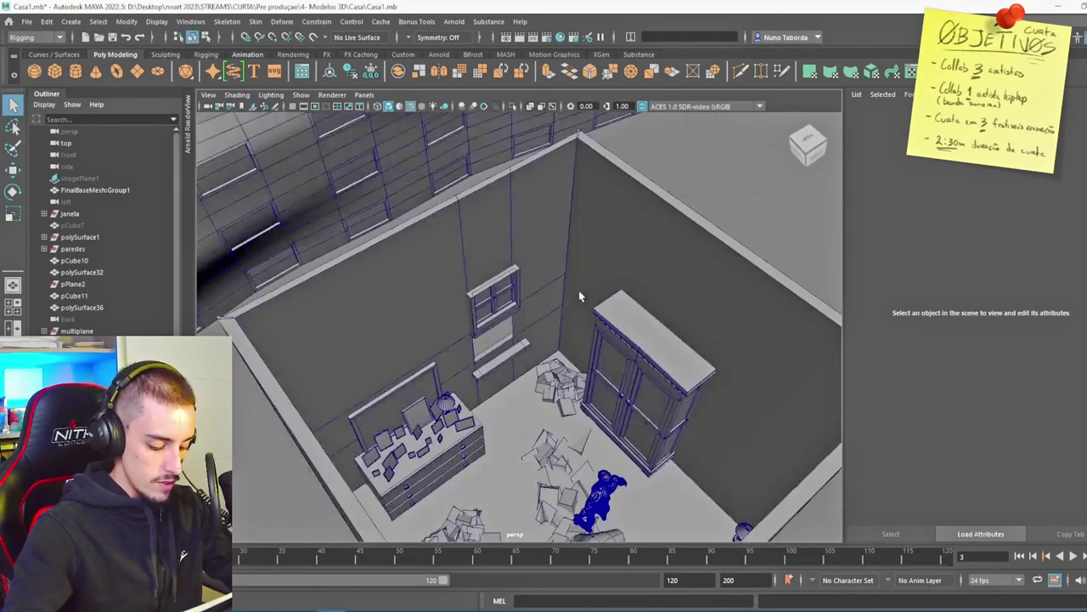
pyautogui.keyDown('alt'); pyautogui.moveTo(580, 297); pyautogui.dragTo(553, 218, button='middle'); pyautogui.keyUp('alt')
pyautogui.scroll(3, 554, 229)
pyautogui.keyDown('alt'); pyautogui.moveTo(556, 258); pyautogui.dragTo(554, 236, button='middle'); pyautogui.keyUp('alt')
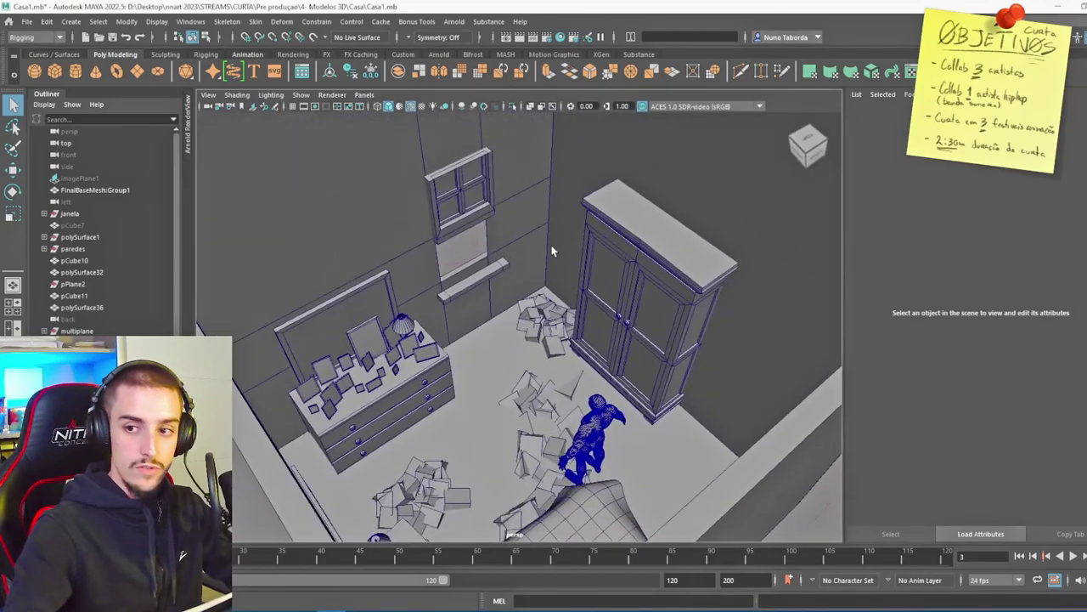
pyautogui.scroll(2, 552, 252)
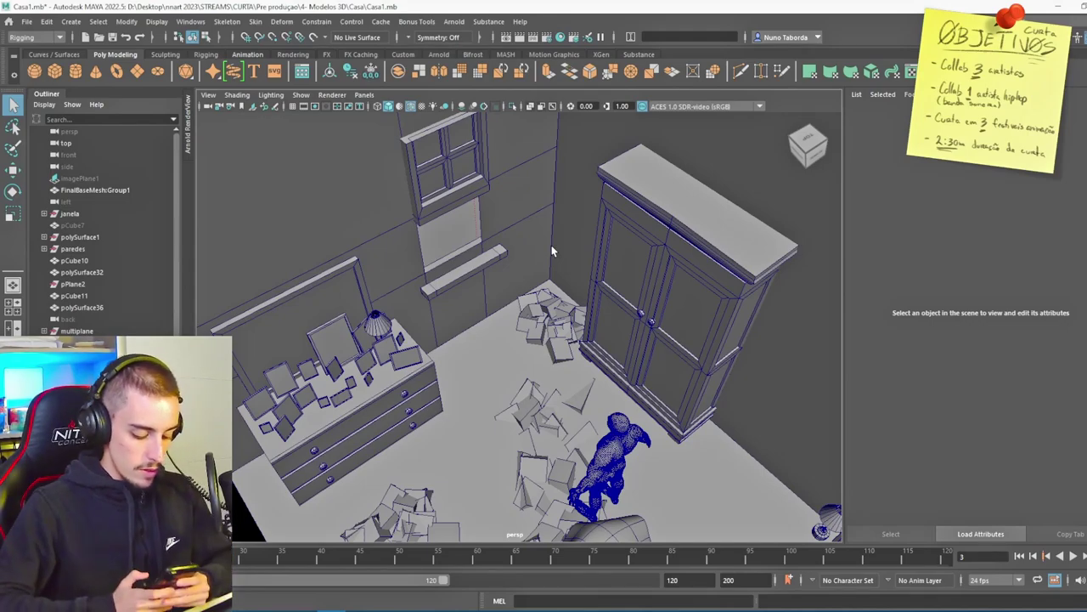
pyautogui.scroll(-10, 510, 289)
pyautogui.scroll(8, 510, 267)
pyautogui.keyDown('alt'); pyautogui.moveTo(522, 266); pyautogui.dragTo(561, 213); pyautogui.keyUp('alt')
pyautogui.scroll(6, 521, 272)
# Step: Create a camera facing the picture frames on the dresser head-on and name it inicio
pyautogui.hotkey('ctrl', 'a')
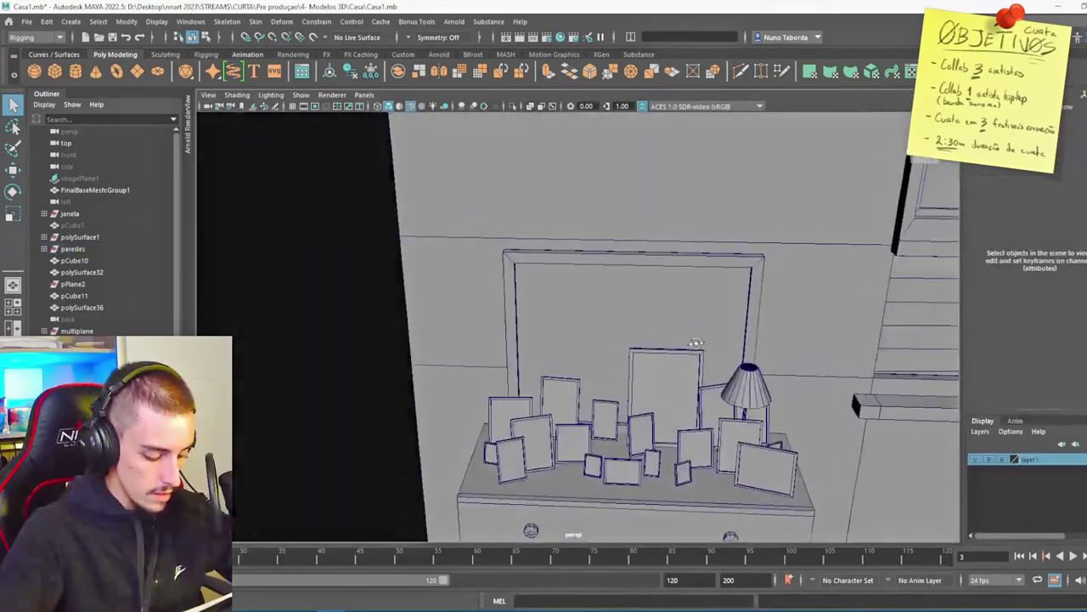
pyautogui.keyDown('alt'); pyautogui.moveTo(671, 289); pyautogui.dragTo(636, 224, button='middle'); pyautogui.keyUp('alt')
pyautogui.keyDown('alt'); pyautogui.moveTo(637, 223); pyautogui.dragTo(566, 222); pyautogui.keyUp('alt')
pyautogui.scroll(2, 566, 223)
pyautogui.keyDown('alt'); pyautogui.moveTo(566, 222); pyautogui.dragTo(583, 376, button='middle'); pyautogui.keyUp('alt')
pyautogui.keyDown('alt'); pyautogui.moveTo(583, 376); pyautogui.dragTo(578, 363); pyautogui.keyUp('alt')
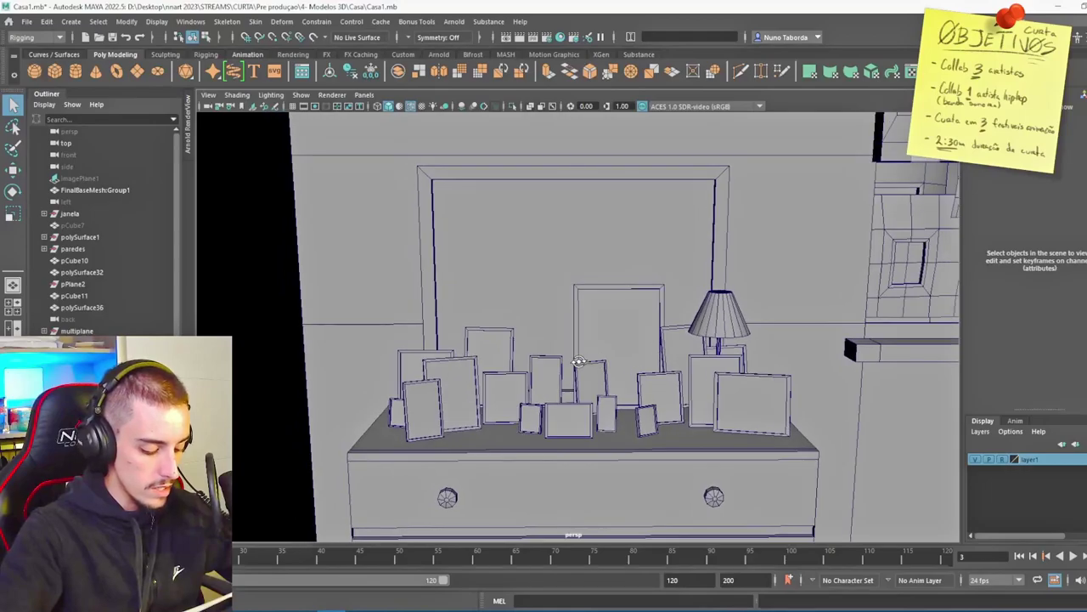
pyautogui.keyDown('alt'); pyautogui.moveTo(578, 363); pyautogui.dragTo(566, 314, button='middle'); pyautogui.keyUp('alt')
pyautogui.scroll(4, 586, 319)
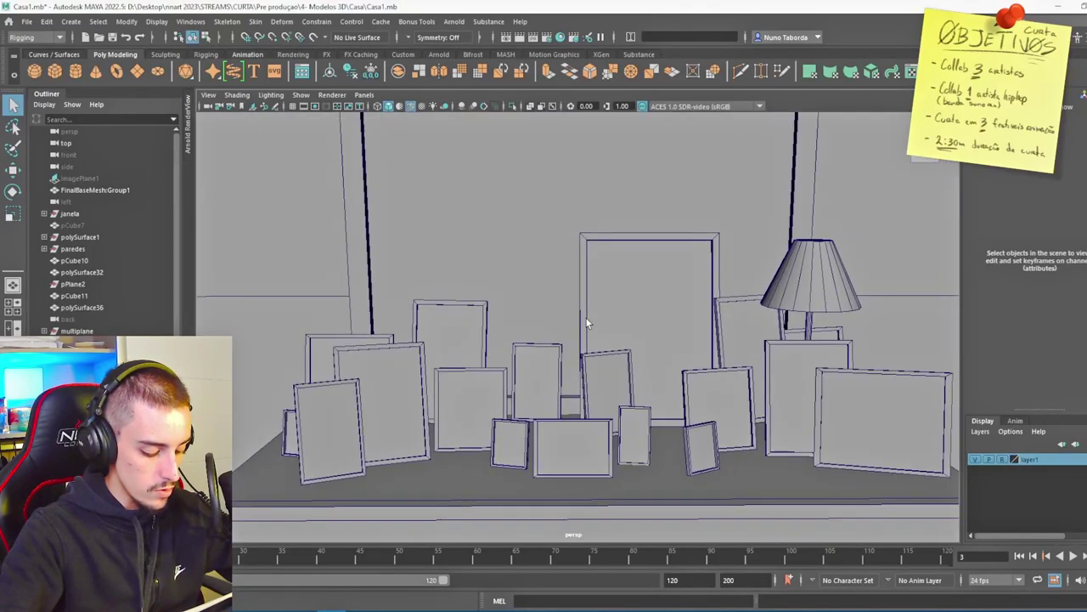
pyautogui.scroll(-4, 587, 319)
pyautogui.click(579, 364)
pyautogui.press('f')
pyautogui.scroll(-5, 574, 337)
pyautogui.scroll(6, 571, 334)
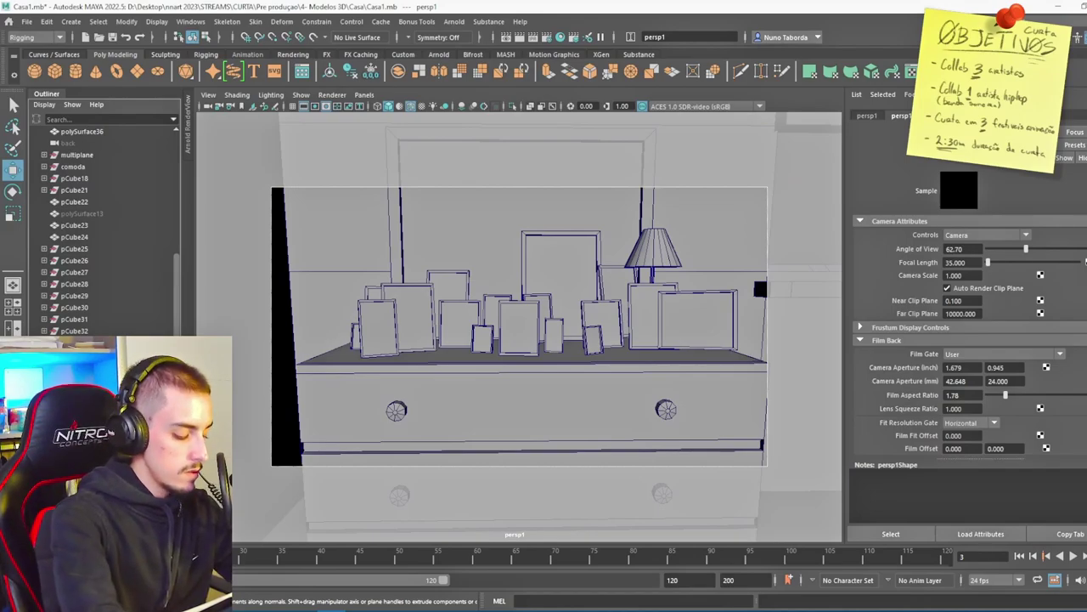
pyautogui.write('inicio')
pyautogui.press('Return')
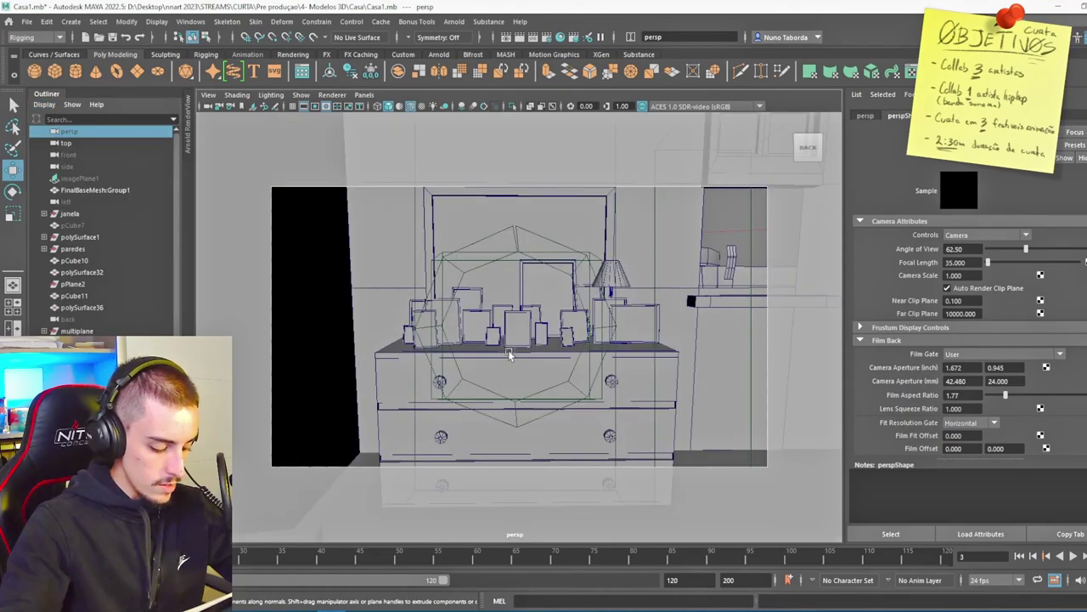
# Step: Frame the whole room from high above and create a second camera from that view named final
pyautogui.scroll(5, 510, 355)
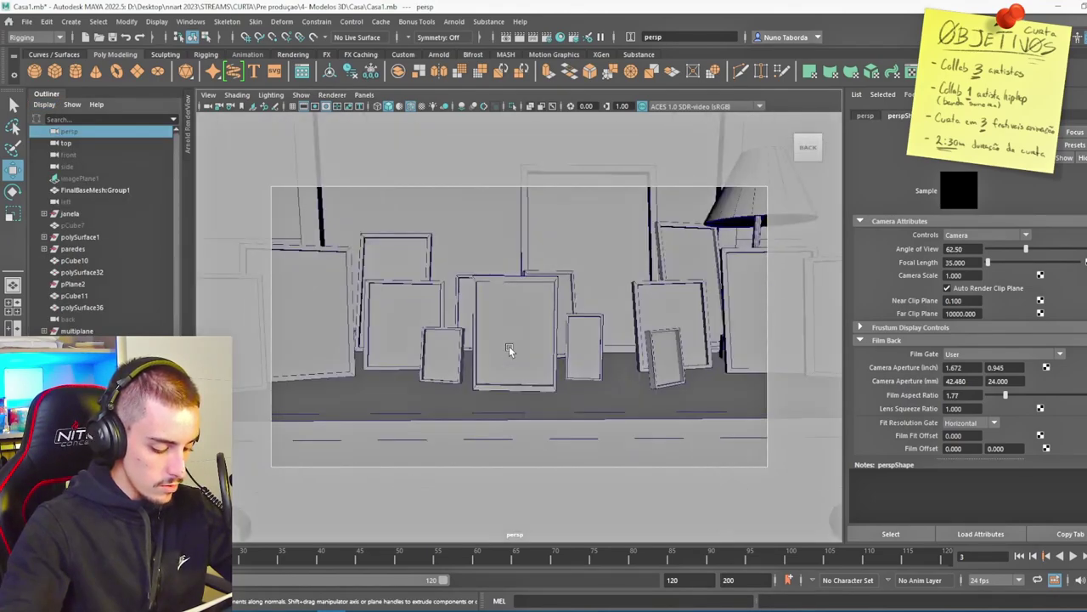
pyautogui.scroll(-5, 510, 351)
pyautogui.scroll(5, 509, 351)
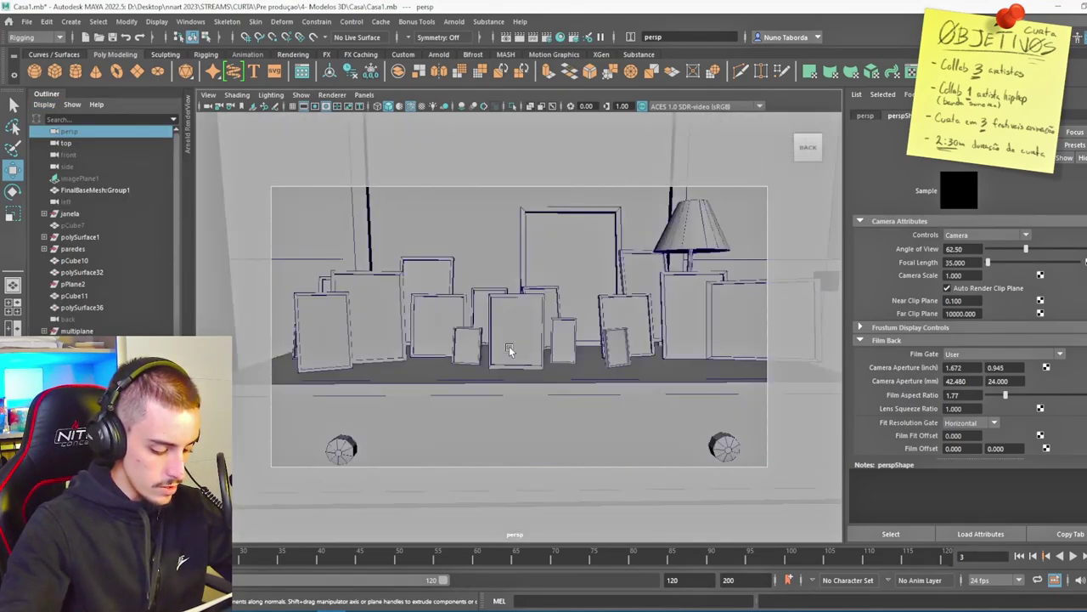
pyautogui.scroll(2, 509, 351)
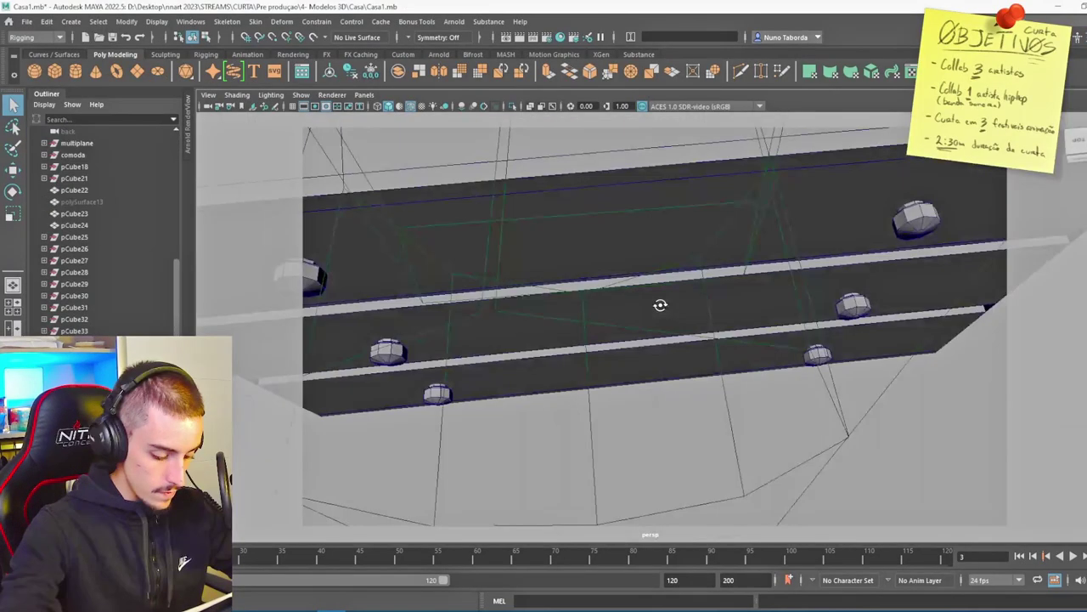
pyautogui.keyDown('alt'); pyautogui.moveTo(660, 304); pyautogui.dragTo(677, 407); pyautogui.keyUp('alt')
pyautogui.scroll(-6, 646, 396)
pyautogui.keyDown('alt'); pyautogui.moveTo(677, 407); pyautogui.dragTo(672, 329, button='middle'); pyautogui.keyUp('alt')
pyautogui.scroll(-6, 671, 329)
pyautogui.scroll(-5, 671, 329)
pyautogui.keyDown('alt'); pyautogui.moveTo(671, 328); pyautogui.dragTo(615, 347); pyautogui.keyUp('alt')
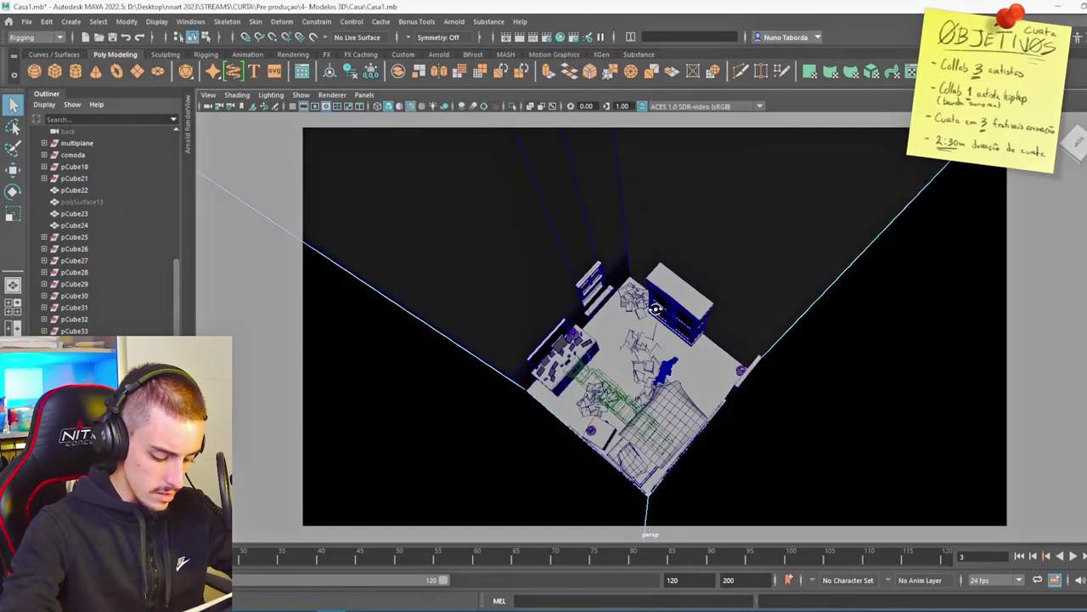
pyautogui.keyDown('alt'); pyautogui.moveTo(656, 310); pyautogui.dragTo(656, 318); pyautogui.keyUp('alt')
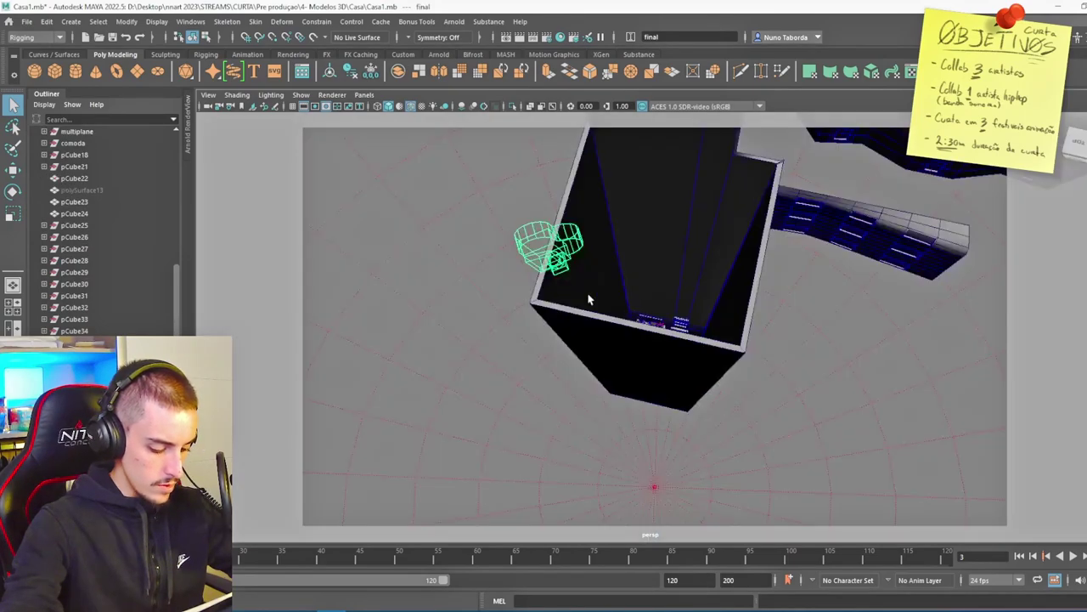
# Step: Draw a CV curve as a camera path from the dresser area inside the room up to the final camera
pyautogui.keyDown('alt'); pyautogui.moveTo(589, 297); pyautogui.dragTo(605, 333); pyautogui.keyUp('alt')
pyautogui.scroll(6, 607, 332)
pyautogui.keyDown('alt'); pyautogui.moveTo(625, 330); pyautogui.dragTo(627, 246, button='middle'); pyautogui.keyUp('alt')
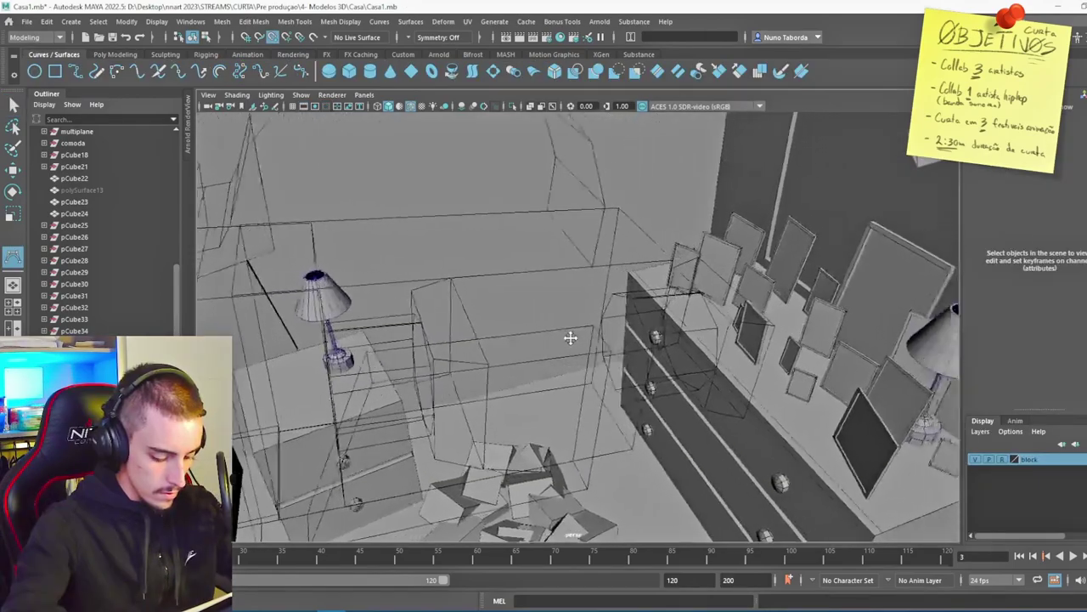
pyautogui.keyDown('alt'); pyautogui.moveTo(614, 307); pyautogui.dragTo(521, 342); pyautogui.keyUp('alt')
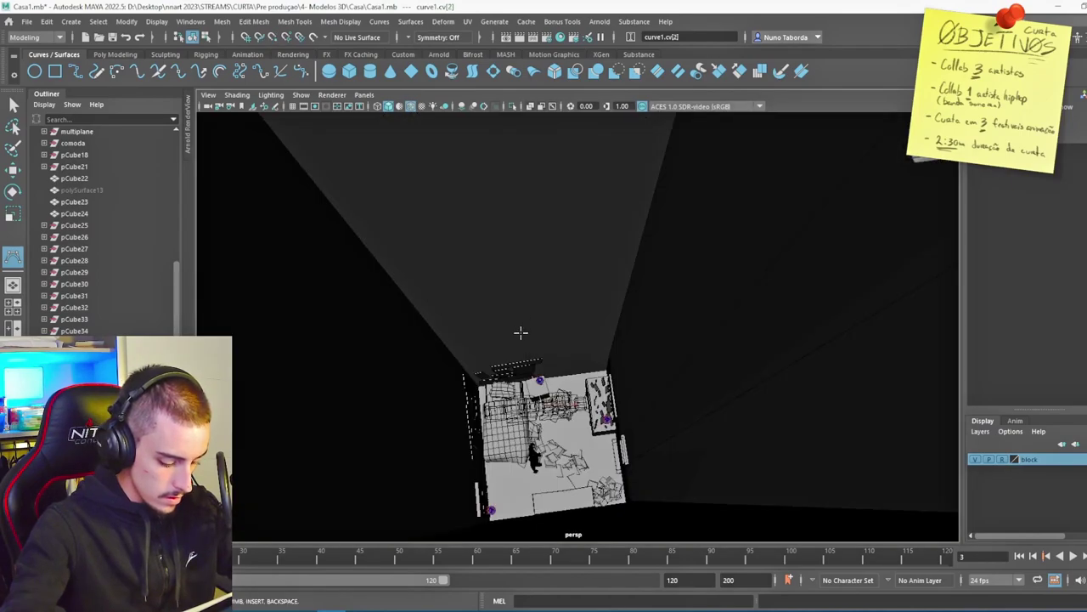
pyautogui.keyDown('alt'); pyautogui.moveTo(507, 343); pyautogui.dragTo(492, 366); pyautogui.keyUp('alt')
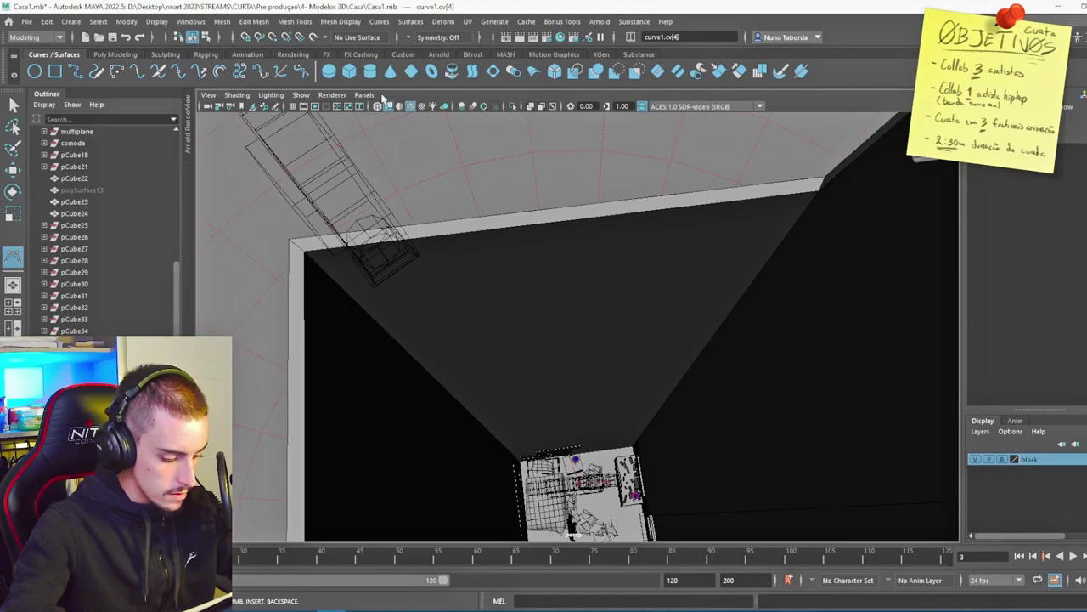
pyautogui.click(350, 211)
pyautogui.keyDown('alt'); pyautogui.moveTo(350, 212); pyautogui.dragTo(595, 334); pyautogui.keyUp('alt')
pyautogui.press('Return')
# Step: Show the scene in wireframe and reposition a control vertex of the path curve at its bend beside the room
pyautogui.press('w')
pyautogui.keyDown('alt'); pyautogui.moveTo(471, 314); pyautogui.dragTo(399, 255); pyautogui.keyUp('alt')
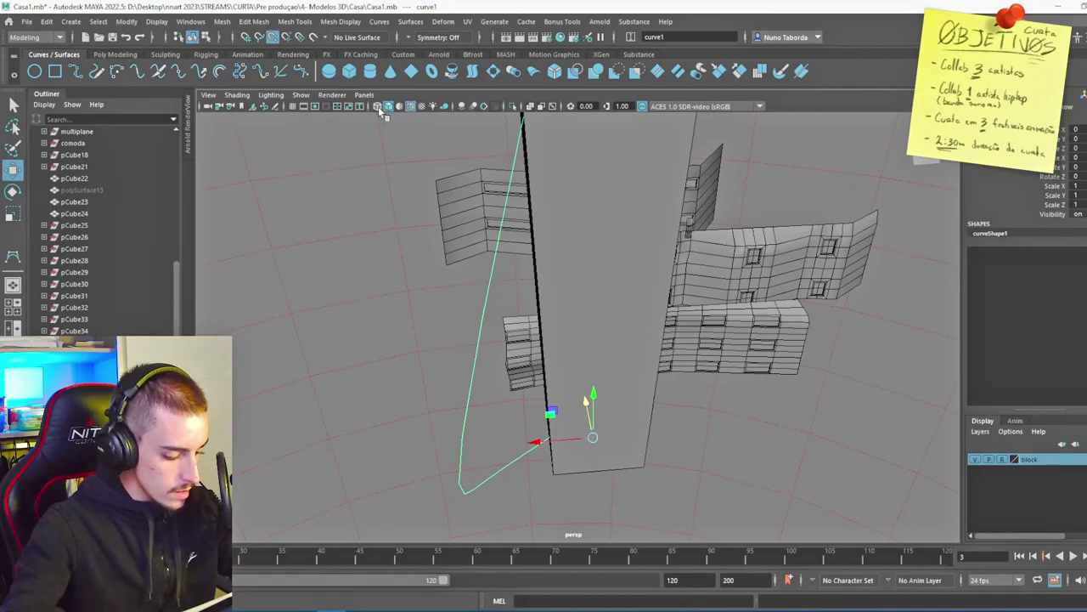
pyautogui.click(378, 106)
pyautogui.moveTo(680, 365)
pyautogui.keyDown('alt'); pyautogui.mouseDown()
pyautogui.moveTo(556, 404)
pyautogui.moveTo(544, 301)
pyautogui.moveTo(439, 393)
pyautogui.mouseUp(); pyautogui.keyUp('alt')
pyautogui.scroll(3, 556, 404)
pyautogui.rightClick(441, 314)
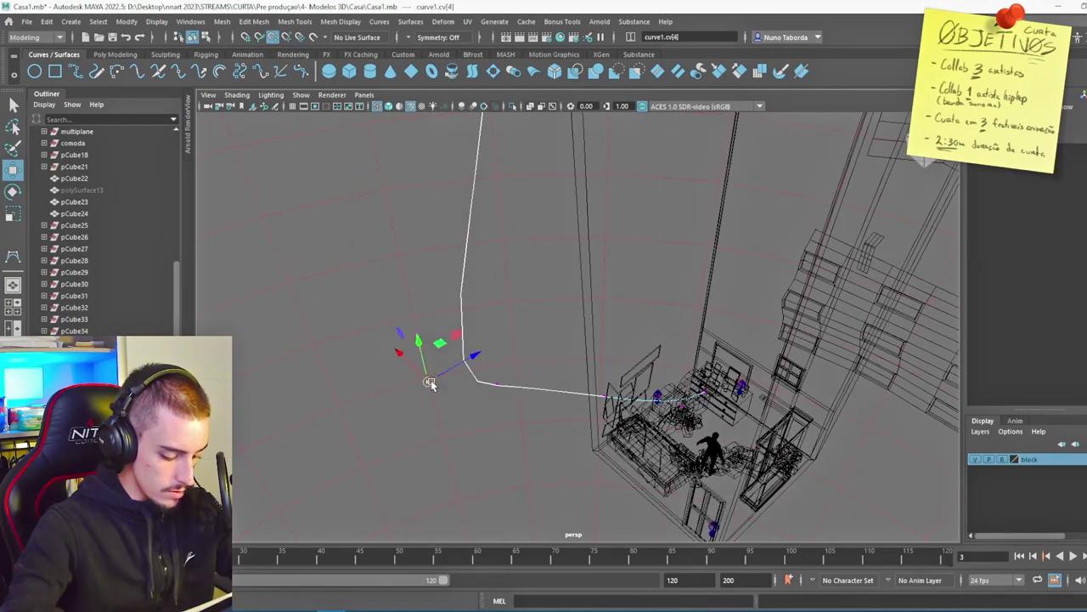
pyautogui.moveTo(498, 387); pyautogui.dragTo(600, 435)
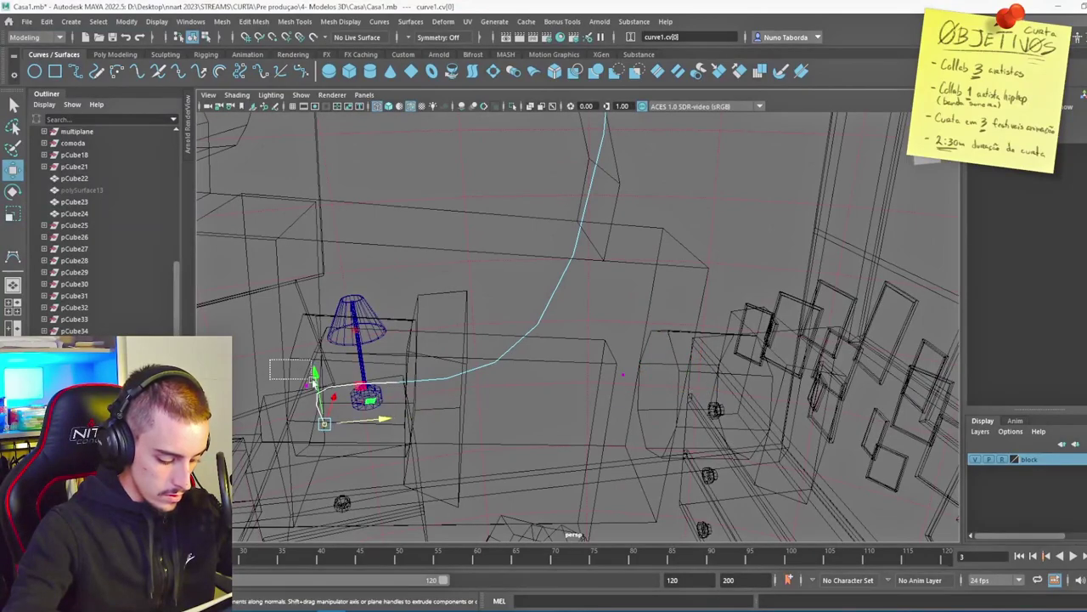
# Step: Reshape the camera path by moving its lower control vertices inside the room with point snapping
pyautogui.moveTo(321, 389); pyautogui.dragTo(696, 413)
pyautogui.click(325, 425)
pyautogui.keyDown('alt'); pyautogui.moveTo(526, 416); pyautogui.dragTo(605, 313); pyautogui.keyUp('alt')
pyautogui.press('v')
pyautogui.moveTo(605, 313); pyautogui.dragTo(406, 333)
pyautogui.scroll(4, 566, 374)
pyautogui.scroll(-6, 558, 374)
pyautogui.keyDown('alt'); pyautogui.moveTo(503, 387); pyautogui.dragTo(557, 379); pyautogui.keyUp('alt')
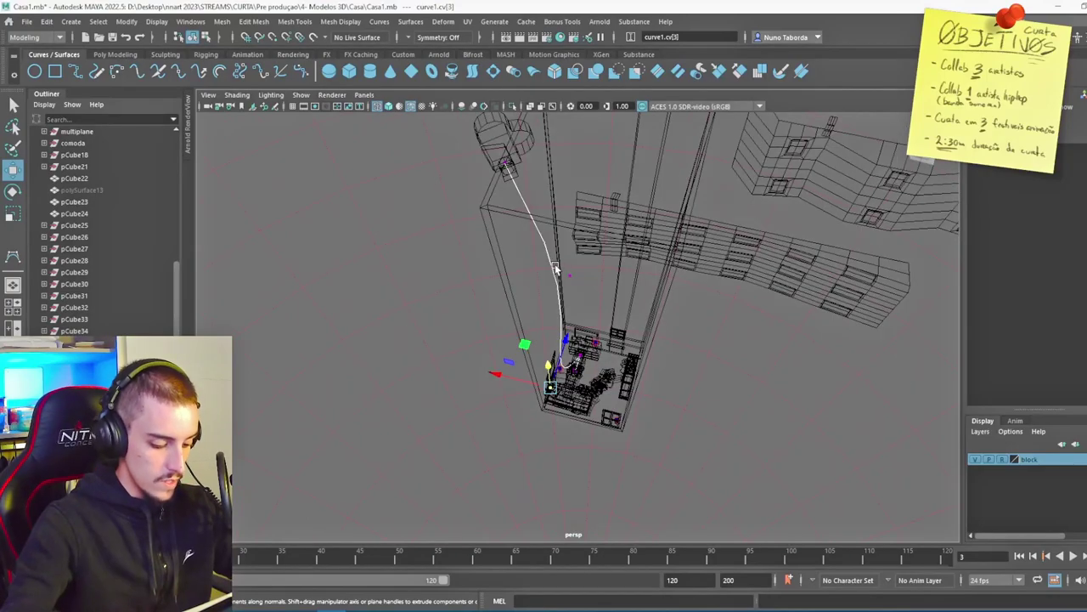
pyautogui.keyDown('alt'); pyautogui.moveTo(556, 266); pyautogui.dragTo(539, 328); pyautogui.keyUp('alt')
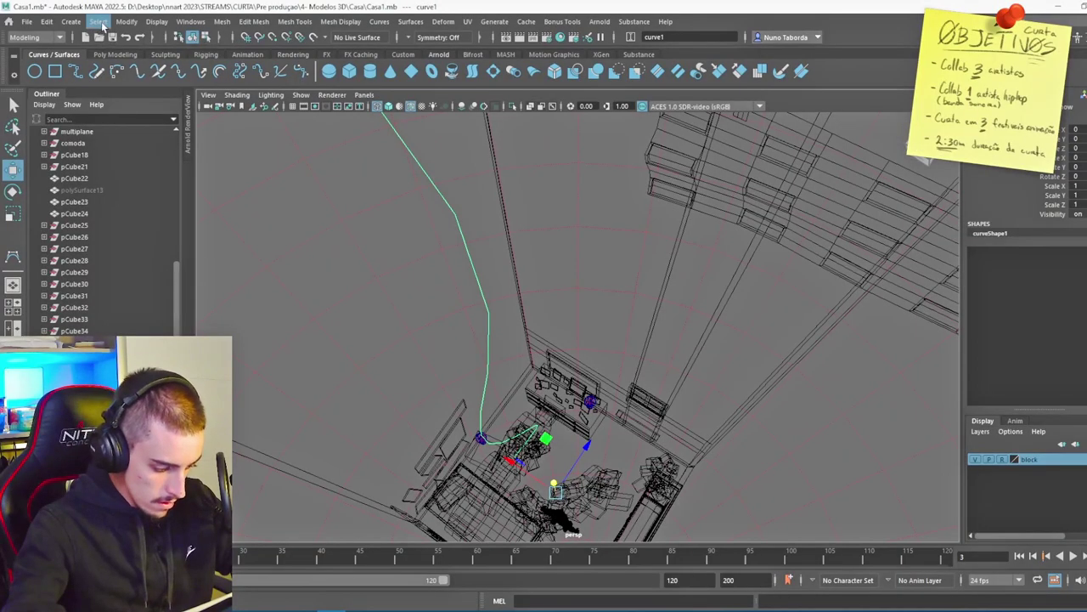
# Step: Create a Camera and Aim and name the camera camera_principal
pyautogui.click(79, 22)
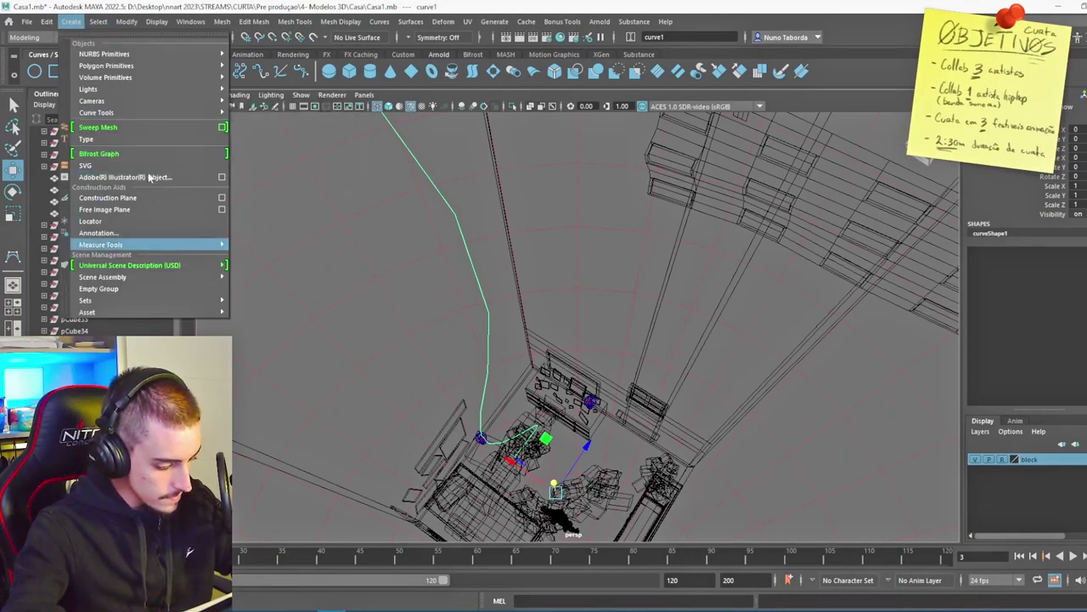
pyautogui.moveTo(134, 103)
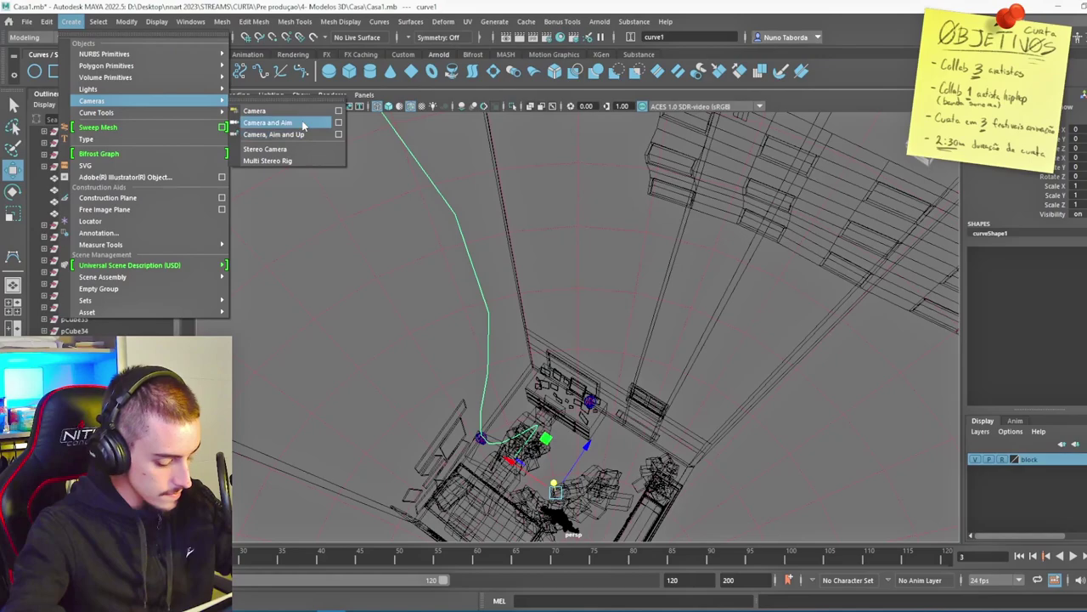
pyautogui.click(303, 125)
pyautogui.keyDown('alt'); pyautogui.moveTo(529, 285); pyautogui.dragTo(543, 337); pyautogui.keyUp('alt')
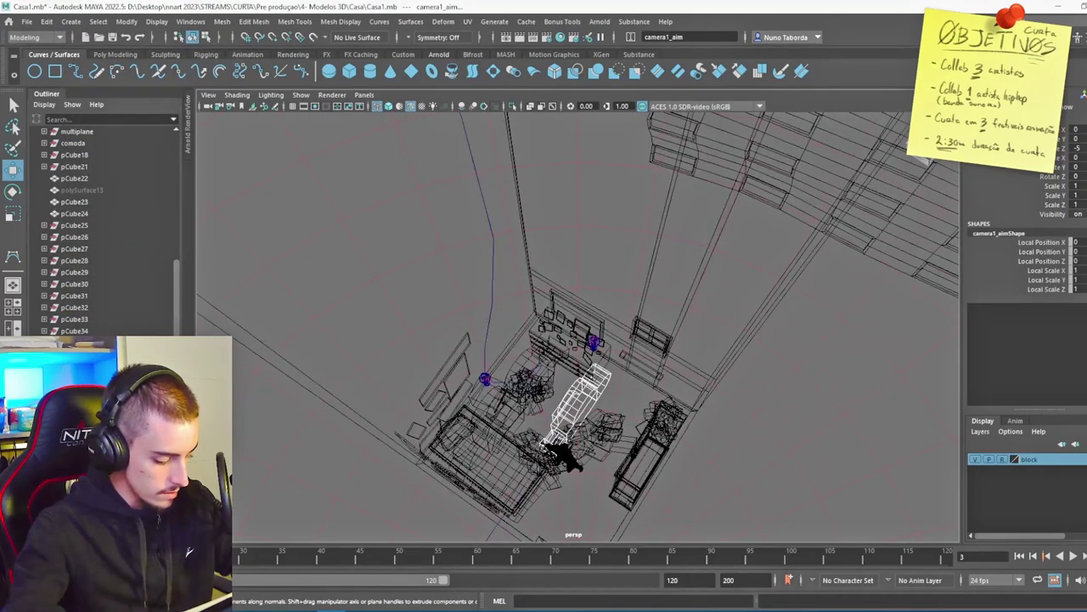
pyautogui.press('Up')
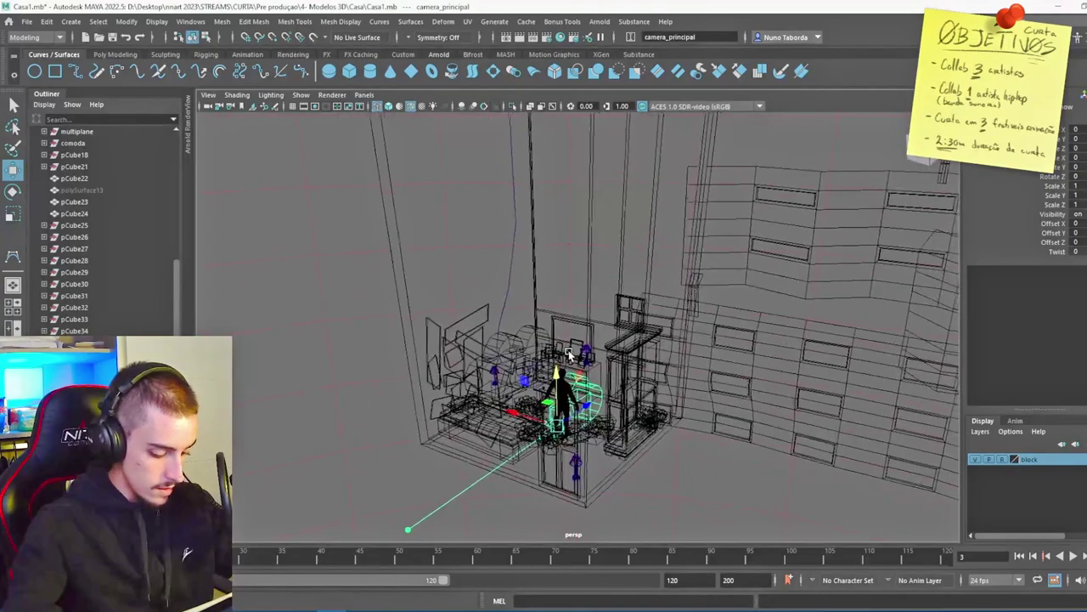
# Step: Attach camera_principal to the drawn curve as a motion path
pyautogui.keyDown('alt'); pyautogui.moveTo(527, 340); pyautogui.dragTo(506, 357); pyautogui.keyUp('alt')
pyautogui.click(506, 269)
pyautogui.press('space')
pyautogui.click(576, 396)
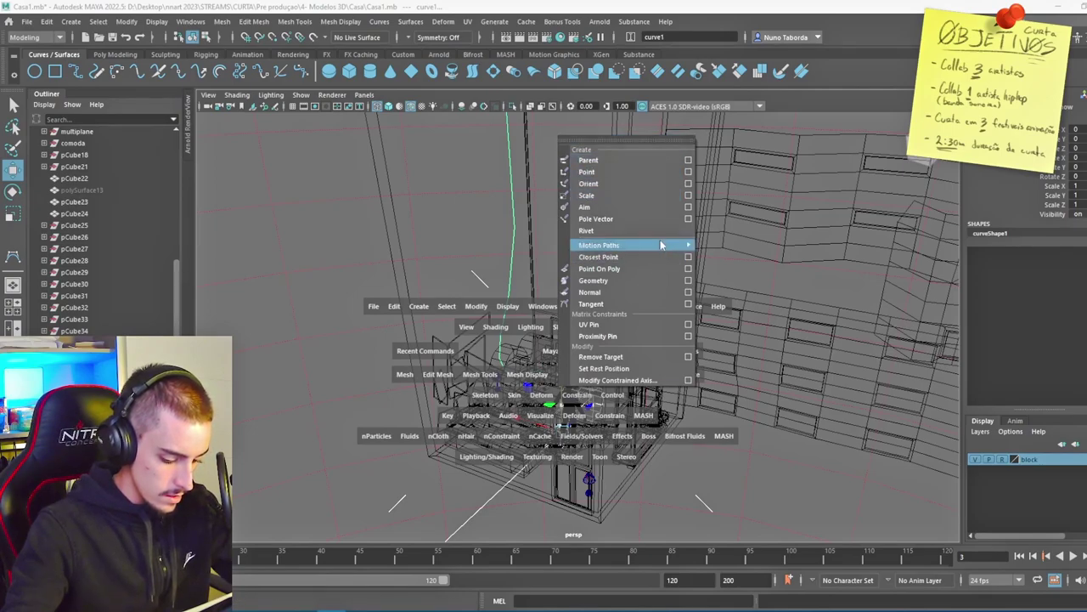
pyautogui.moveTo(663, 246)
pyautogui.click(731, 258)
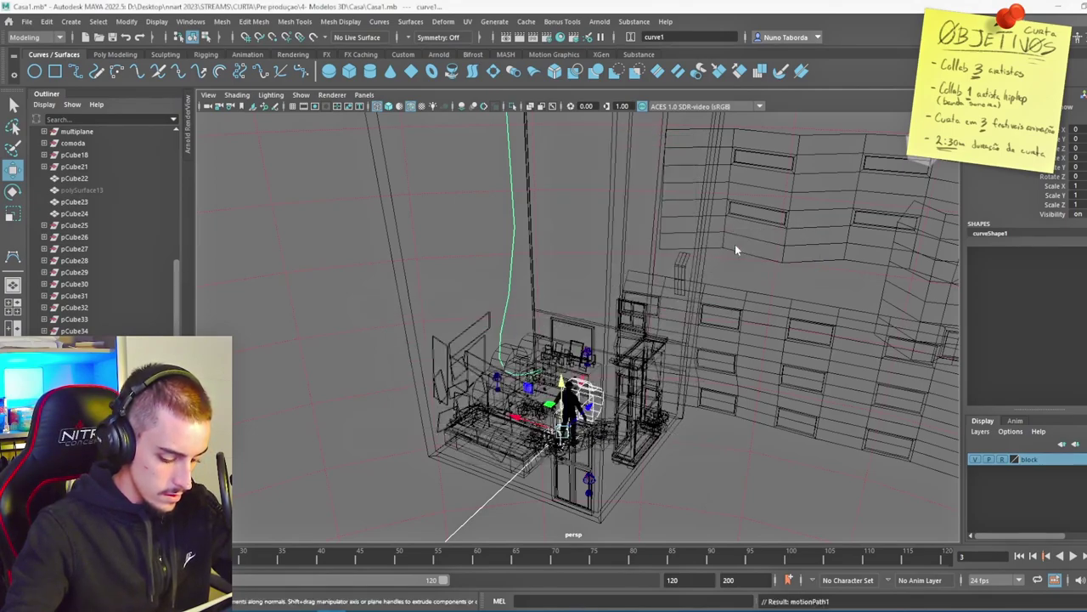
# Step: Preview how camera_principal travels along the motion path during playback
pyautogui.keyDown('alt'); pyautogui.moveTo(572, 291); pyautogui.dragTo(700, 364); pyautogui.keyUp('alt')
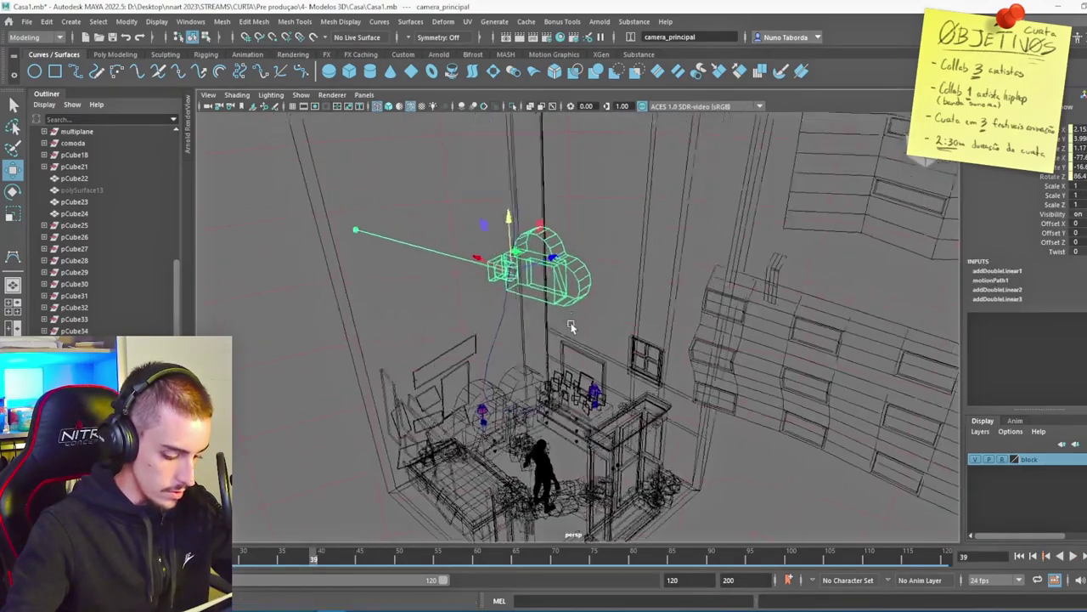
pyautogui.scroll(-4, 572, 327)
pyautogui.keyDown('alt'); pyautogui.moveTo(572, 326); pyautogui.dragTo(560, 405, button='middle'); pyautogui.keyUp('alt')
pyautogui.keyDown('alt'); pyautogui.moveTo(561, 405); pyautogui.dragTo(494, 446); pyautogui.keyUp('alt')
pyautogui.hotkey('ctrl', 'z')
pyautogui.hotkey('alt', 'v')
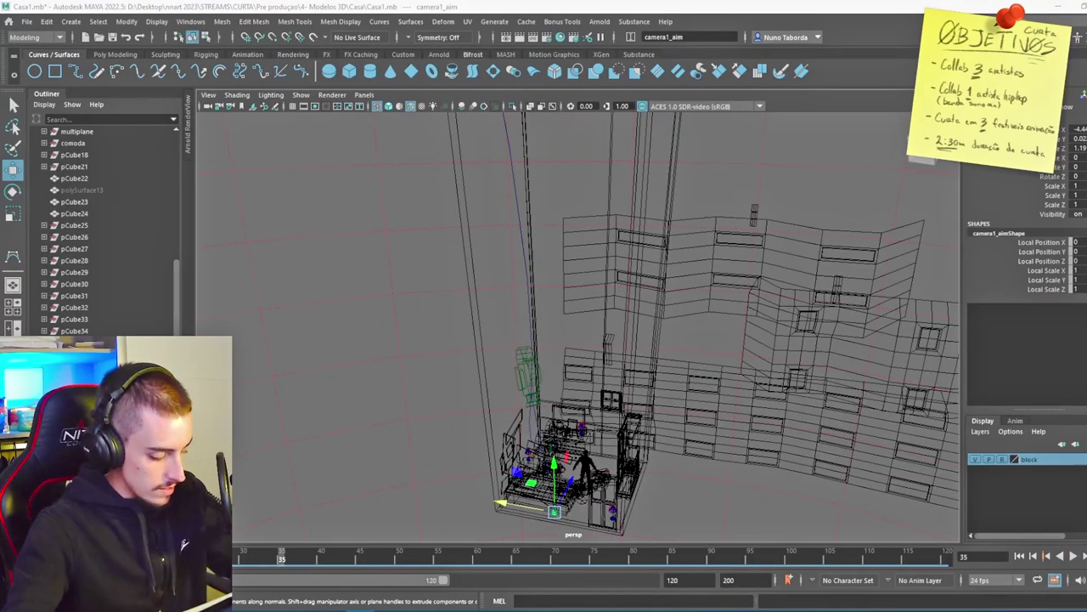
# Step: Take the block display layer out of reference mode to allow selecting its objects around the dresser
pyautogui.scroll(-2, 102, 246)
pyautogui.scroll(5, 548, 518)
pyautogui.keyDown('alt'); pyautogui.moveTo(548, 518); pyautogui.dragTo(475, 246, button='middle'); pyautogui.keyUp('alt')
pyautogui.scroll(5, 600, 379)
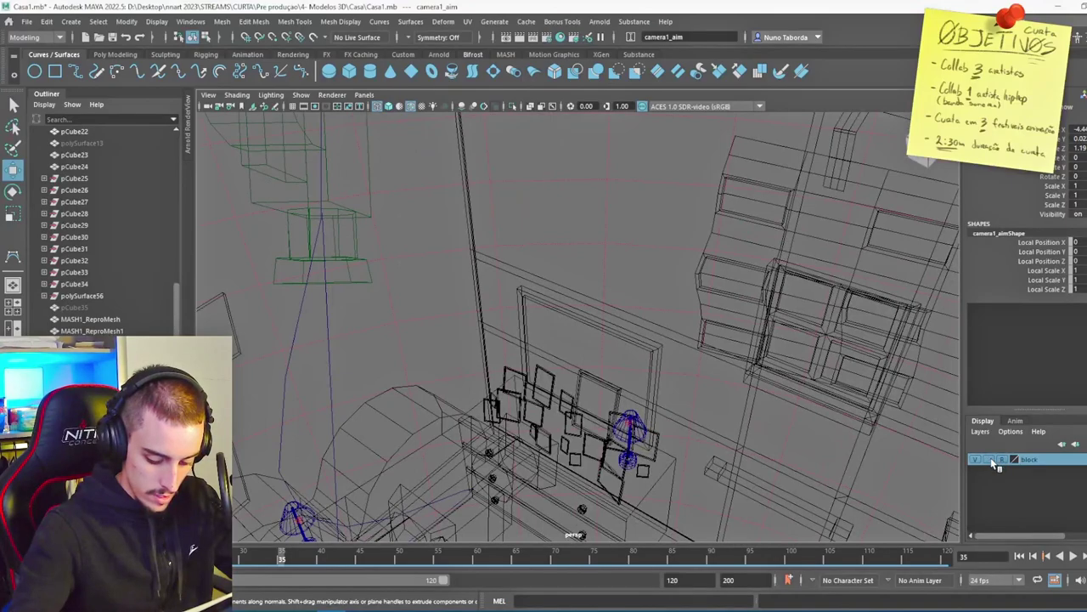
pyautogui.click(1002, 460)
pyautogui.scroll(5, 532, 402)
# Step: Try a point constraint between the camera aim and the small picture frame at the front of the dresser
pyautogui.keyDown('alt'); pyautogui.moveTo(534, 404); pyautogui.dragTo(644, 323, button='middle'); pyautogui.keyUp('alt')
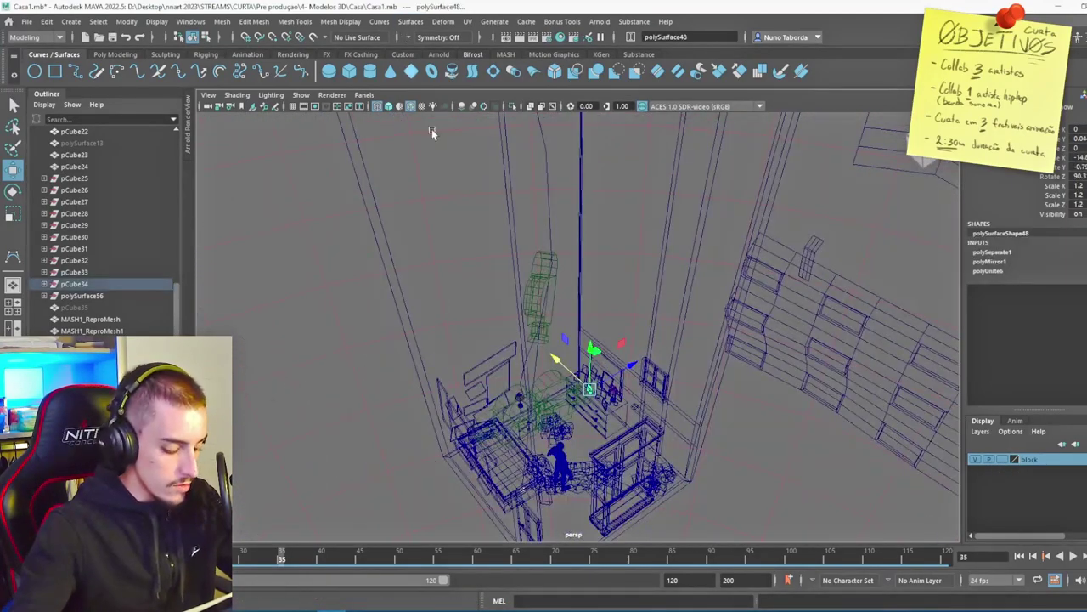
pyautogui.press('space')
pyautogui.click(548, 413)
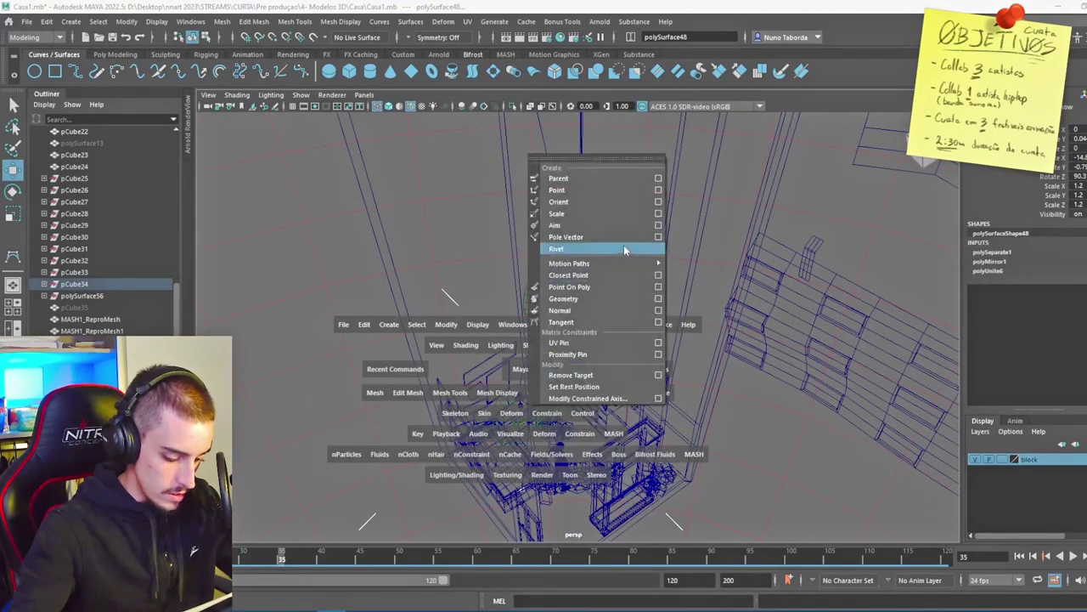
pyautogui.click(623, 190)
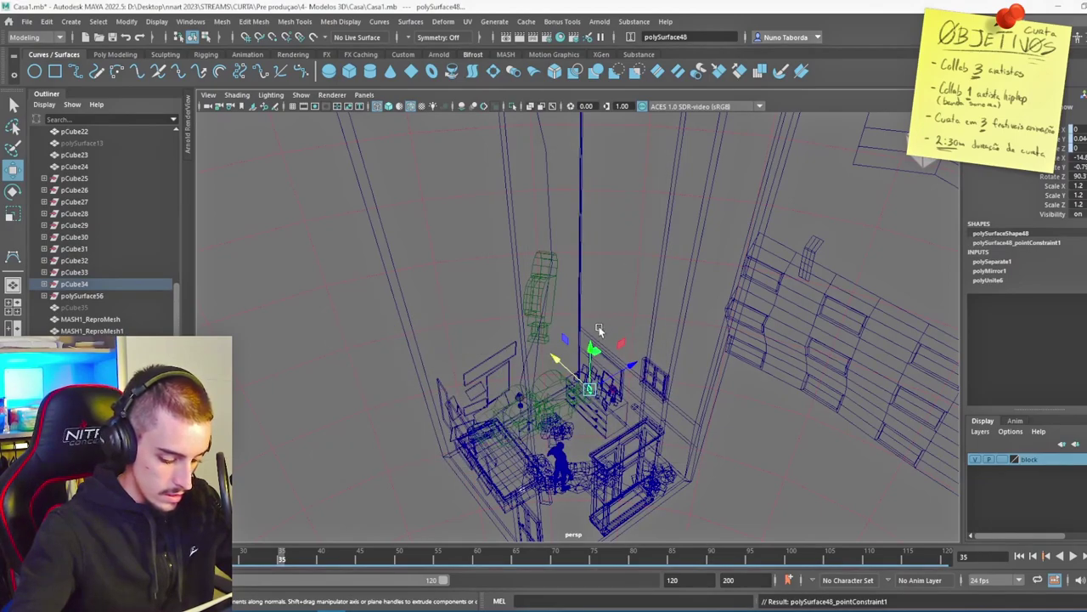
# Step: Scrub through the timeline to check how the camera moves along the path
pyautogui.keyDown('alt'); pyautogui.moveTo(599, 325); pyautogui.dragTo(586, 367); pyautogui.keyUp('alt')
pyautogui.moveTo(238, 548); pyautogui.dragTo(366, 538)
pyautogui.moveTo(435, 533); pyautogui.dragTo(565, 550)
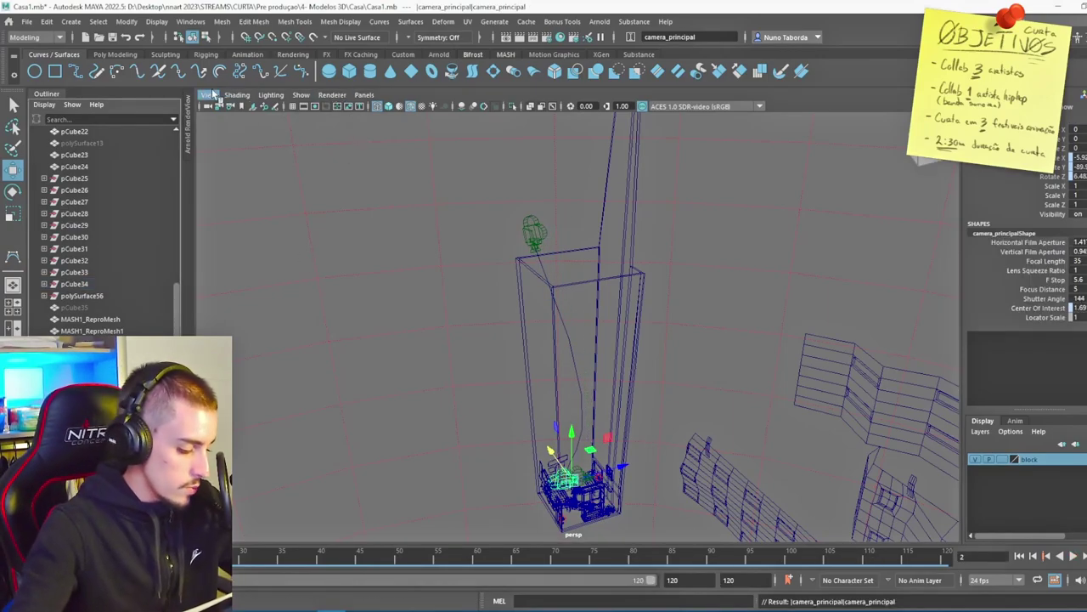
# Step: Switch the motion path curve to control vertex editing
pyautogui.click(210, 96)
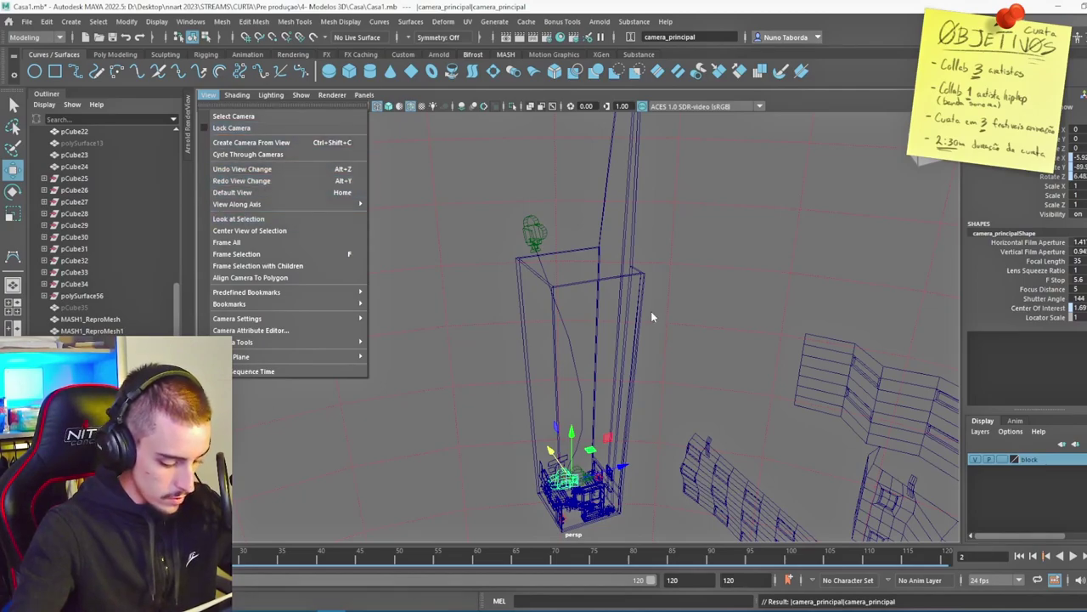
pyautogui.click(569, 348)
pyautogui.click(571, 348)
pyautogui.moveTo(571, 335); pyautogui.dragTo(527, 302, button='right')
pyautogui.rightClick(574, 328)
pyautogui.click(572, 325)
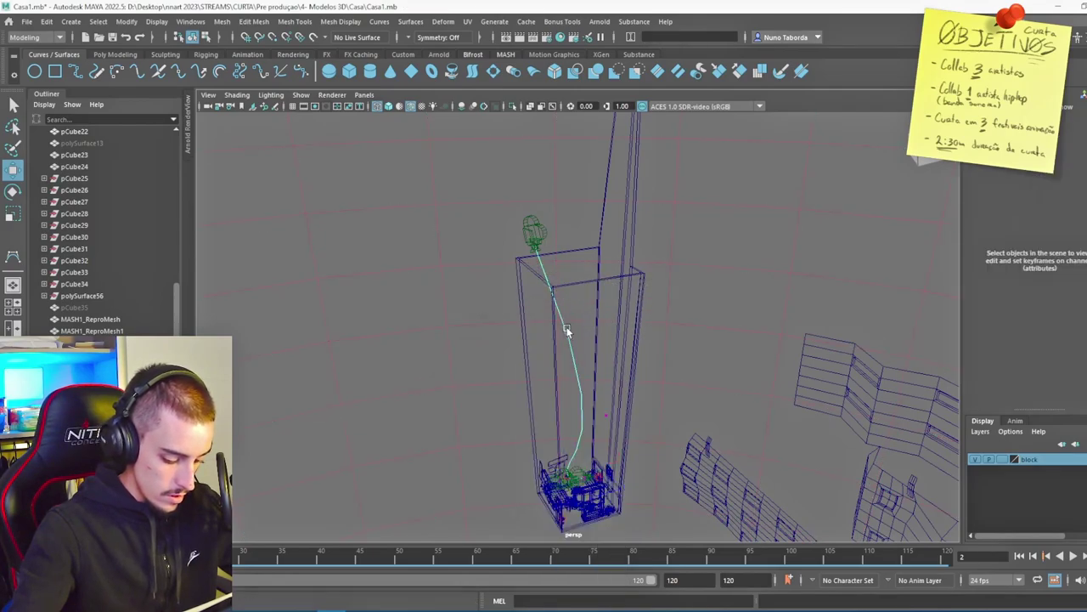
# Step: Try pulling a middle control vertex of the motion path far outside the room, preview the move, and undo it
pyautogui.moveTo(621, 419); pyautogui.dragTo(591, 402)
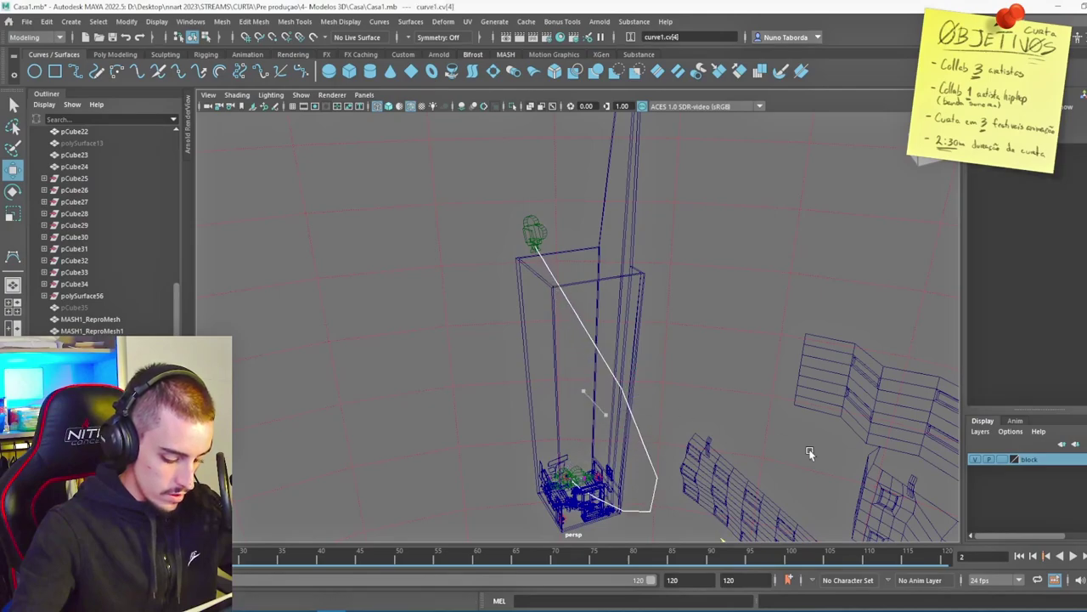
pyautogui.keyDown('alt'); pyautogui.moveTo(785, 391); pyautogui.dragTo(646, 476); pyautogui.keyUp('alt')
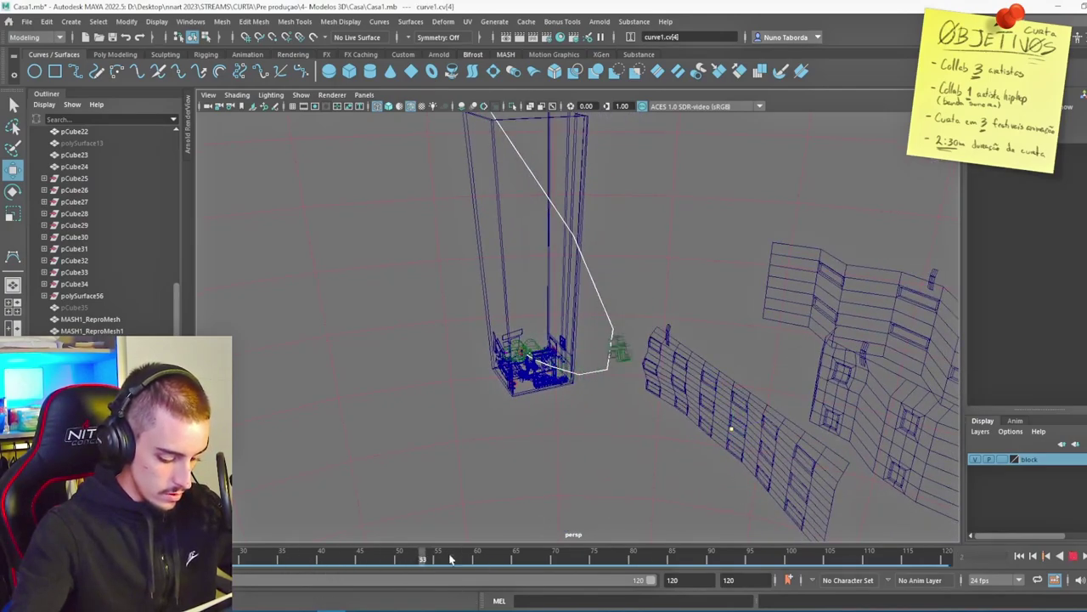
pyautogui.hotkey('alt', 'v')
pyautogui.hotkey('ctrl', 'z')
pyautogui.hotkey('ctrl', 'z')
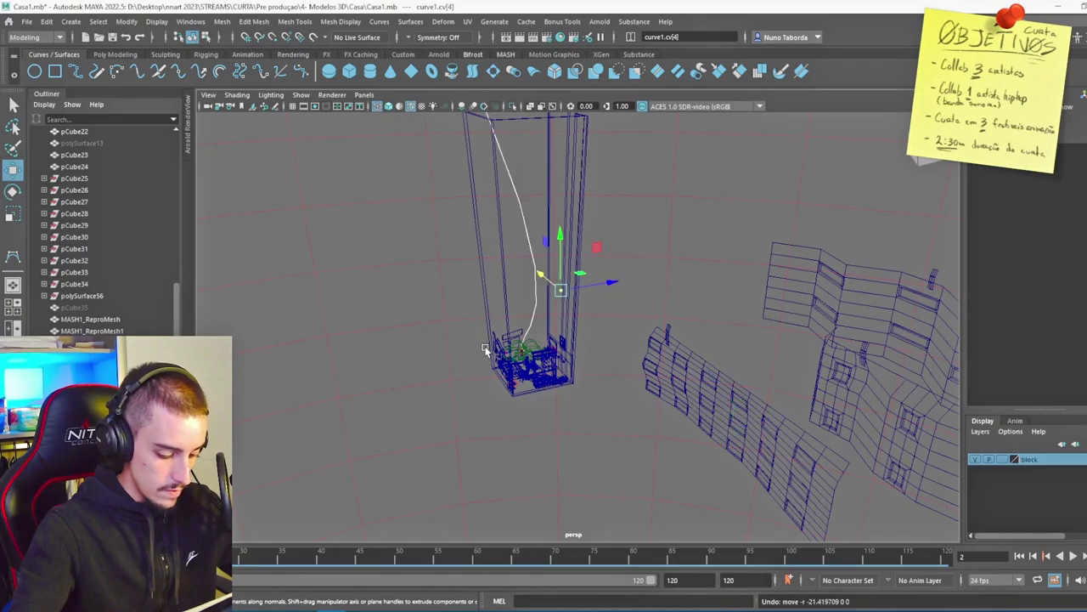
# Step: Show the camera_principal view in shaded display and preview the camera move
pyautogui.hotkey('alt', 'v')
pyautogui.press('Escape')
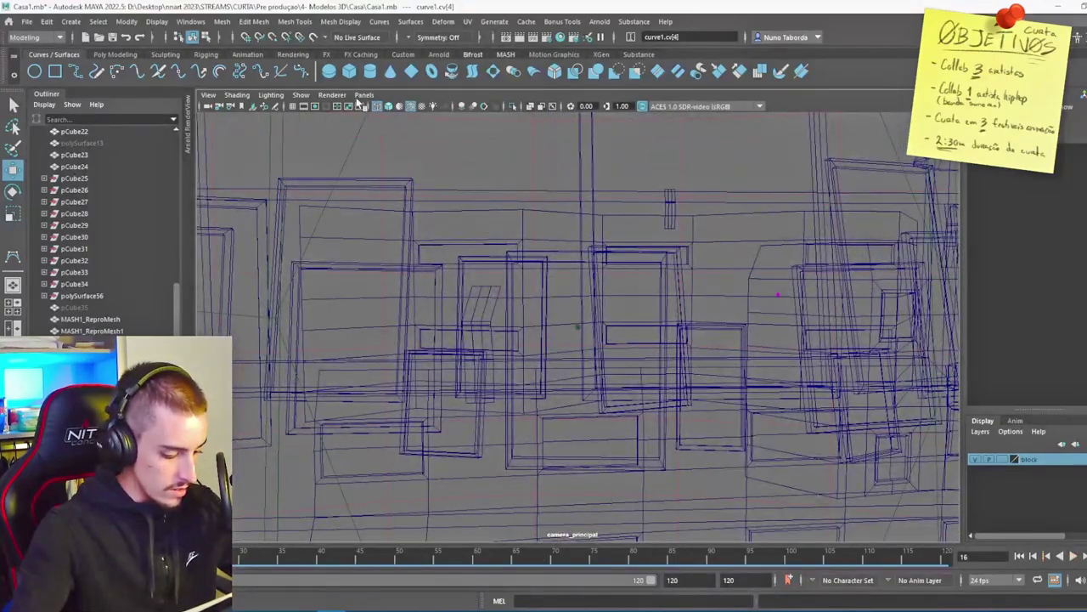
pyautogui.click(378, 107)
pyautogui.hotkey('alt', 'v')
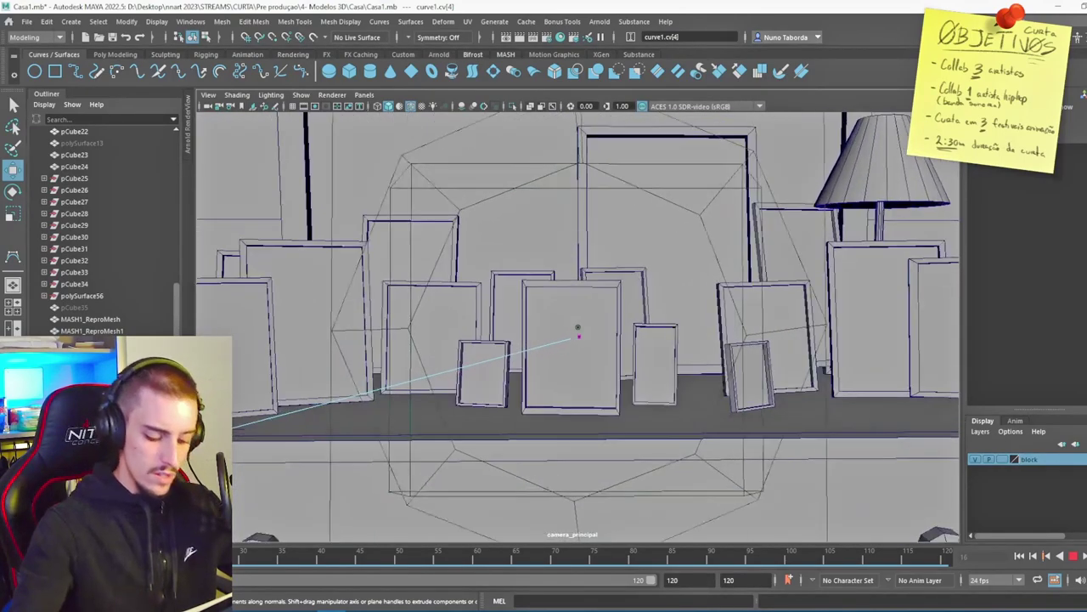
pyautogui.hotkey('alt', 'v')
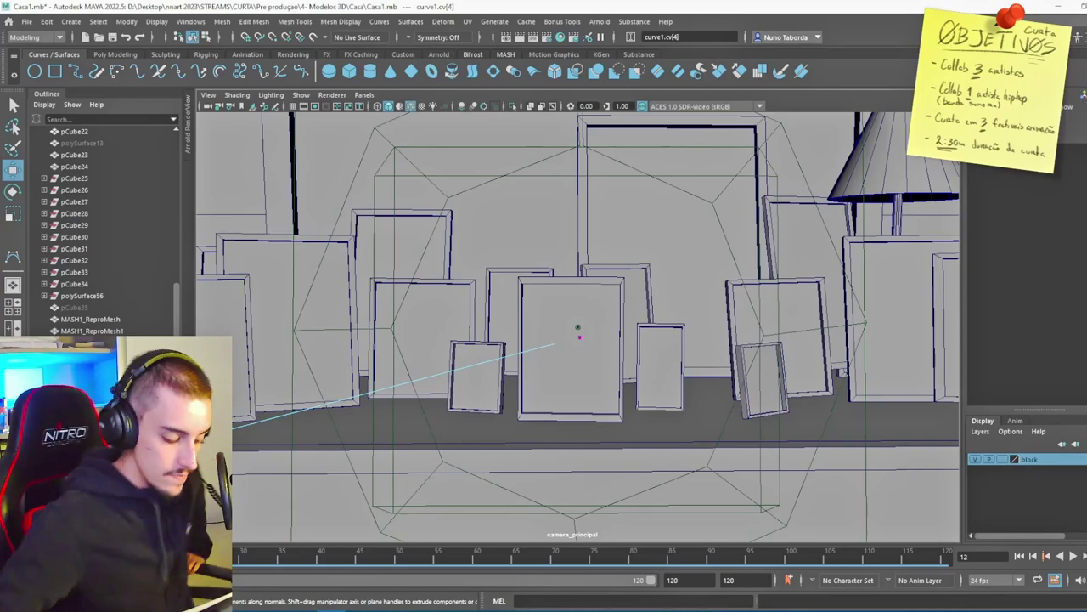
# Step: Replay the camera move from the first frame through camera_principal to judge its framing
pyautogui.moveTo(102, 556); pyautogui.dragTo(17, 556)
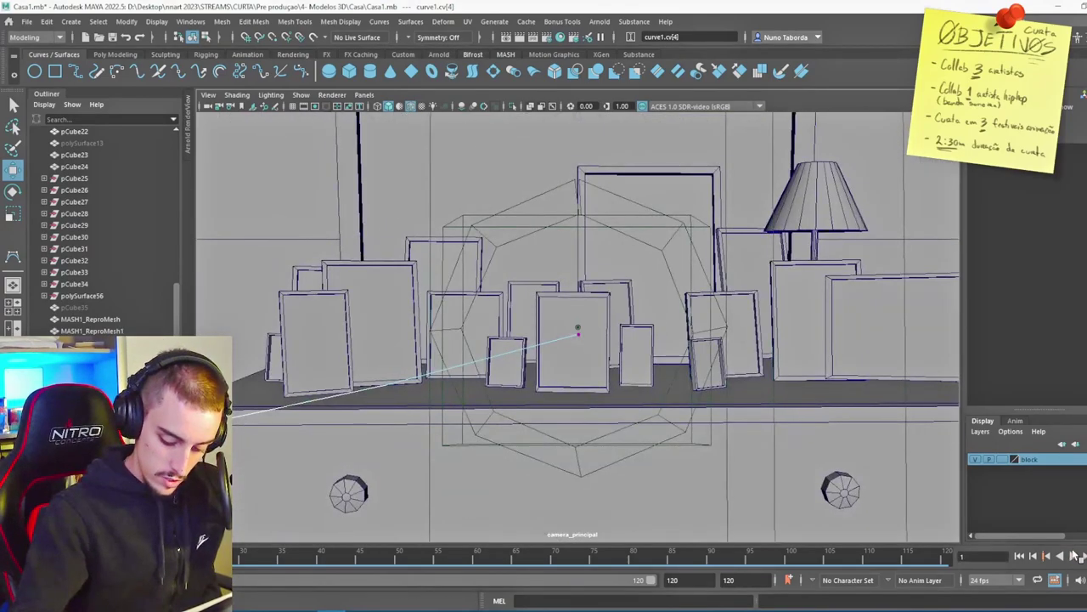
pyautogui.click(1073, 554)
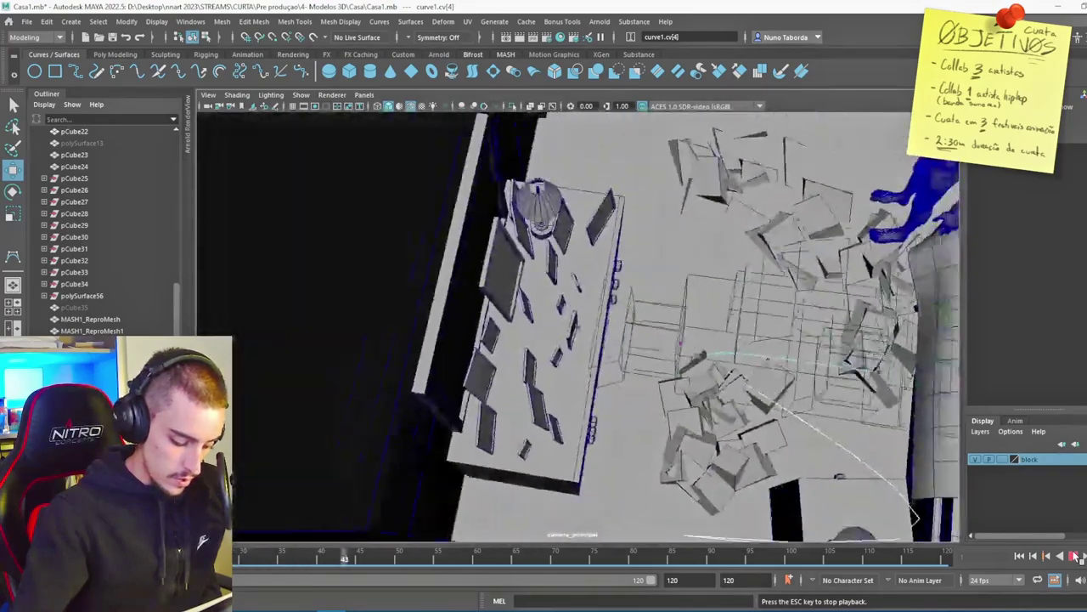
pyautogui.press('Escape')
pyautogui.moveTo(485, 561); pyautogui.dragTo(18, 559)
pyautogui.click(1073, 554)
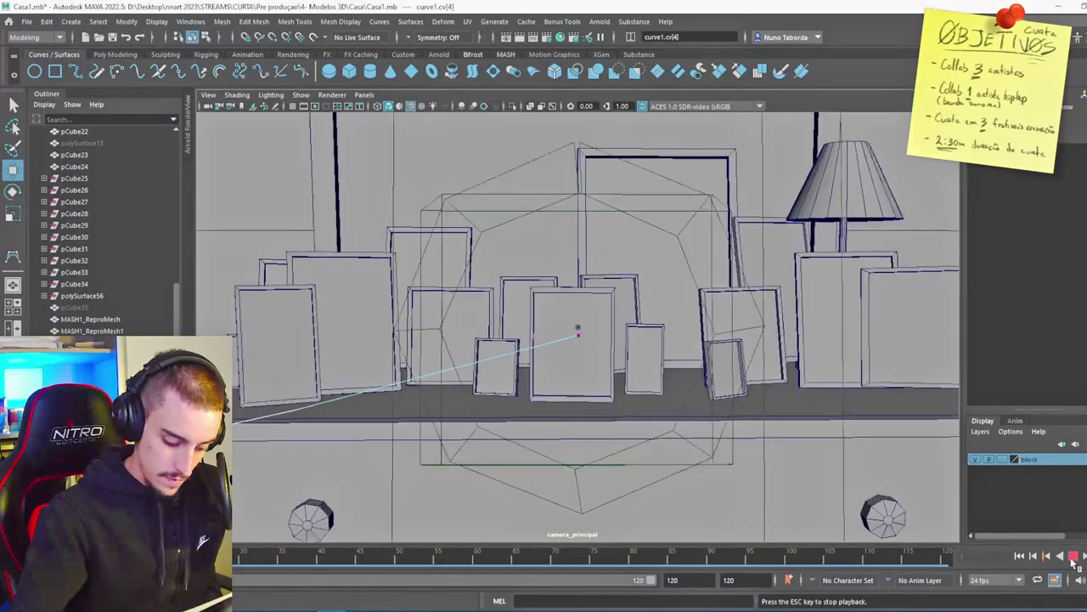
pyautogui.press('Escape')
pyautogui.hotkey('alt', 'v')
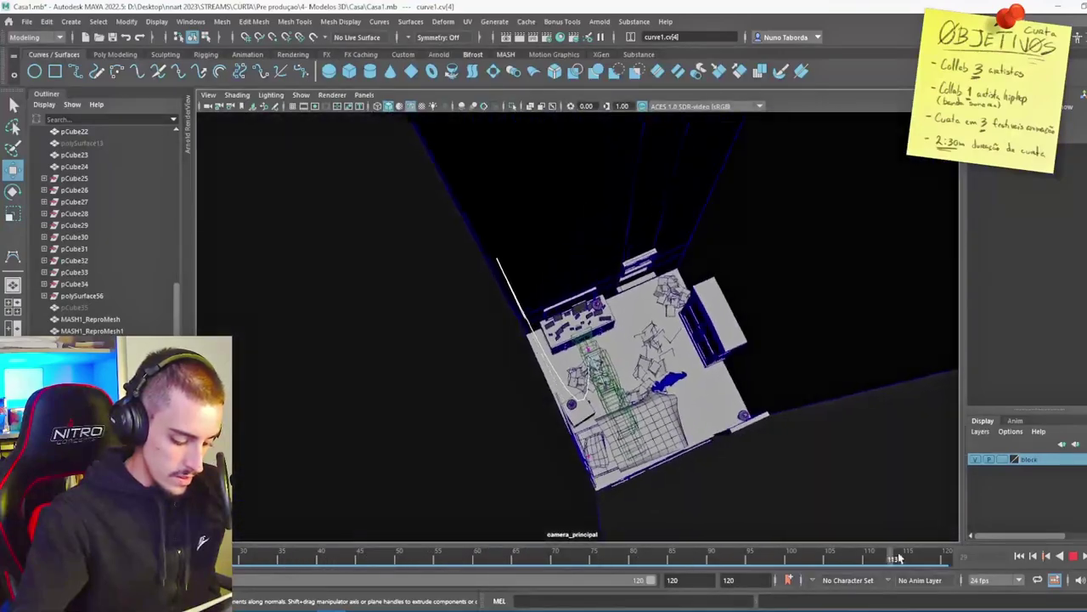
# Step: Reshape the motion path by moving its control vertices so the curve bends out beyond the bed's corner of the room
pyautogui.moveTo(507, 288); pyautogui.dragTo(514, 290)
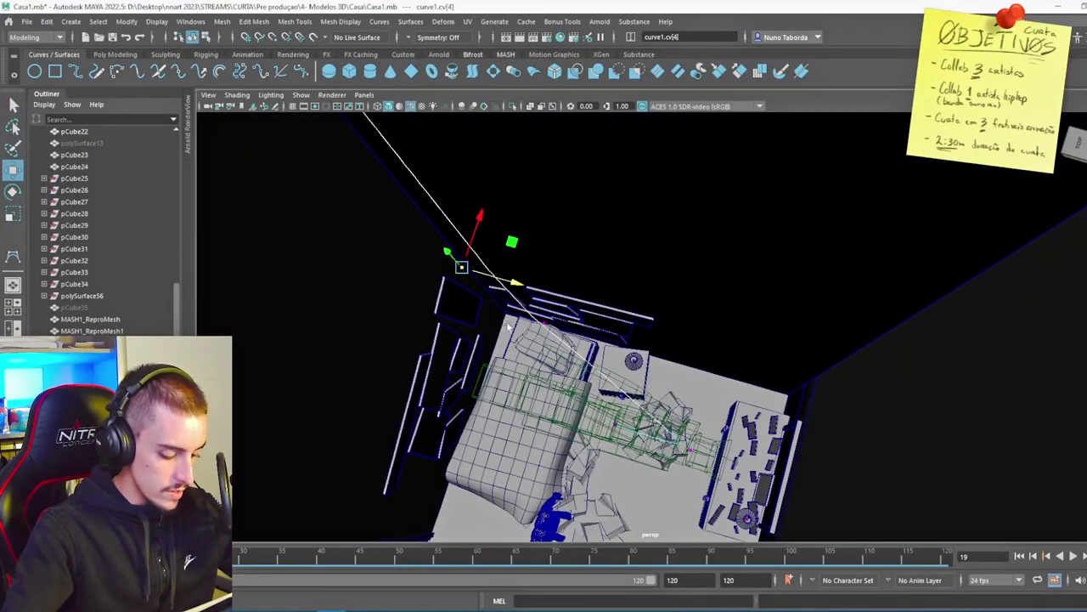
pyautogui.scroll(-6, 570, 301)
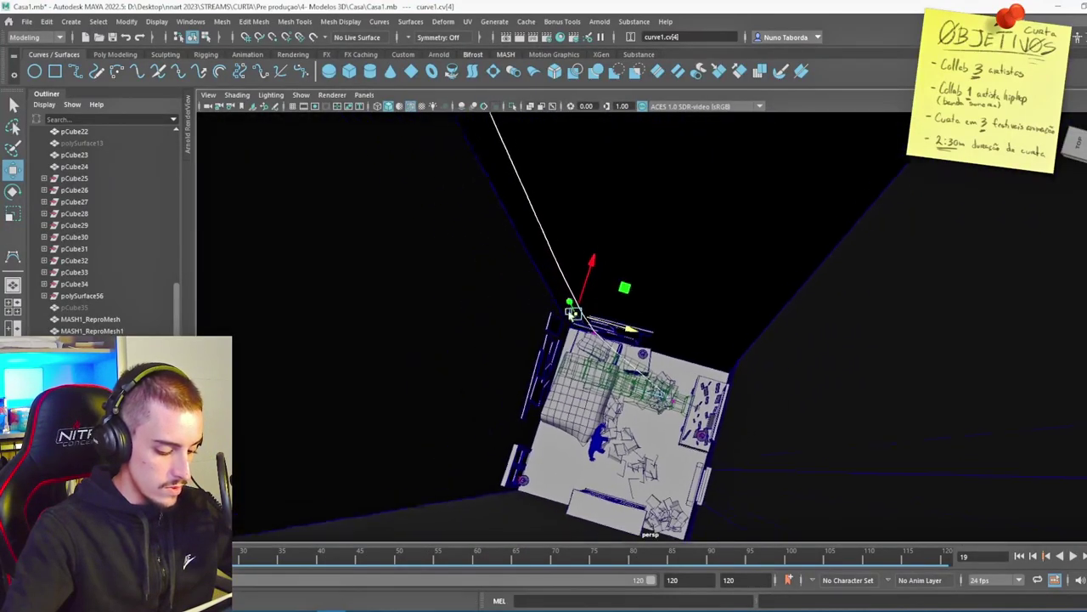
pyautogui.keyDown('alt'); pyautogui.moveTo(572, 299); pyautogui.dragTo(563, 381, button='middle'); pyautogui.keyUp('alt')
pyautogui.scroll(-4, 557, 378)
pyautogui.click(507, 277)
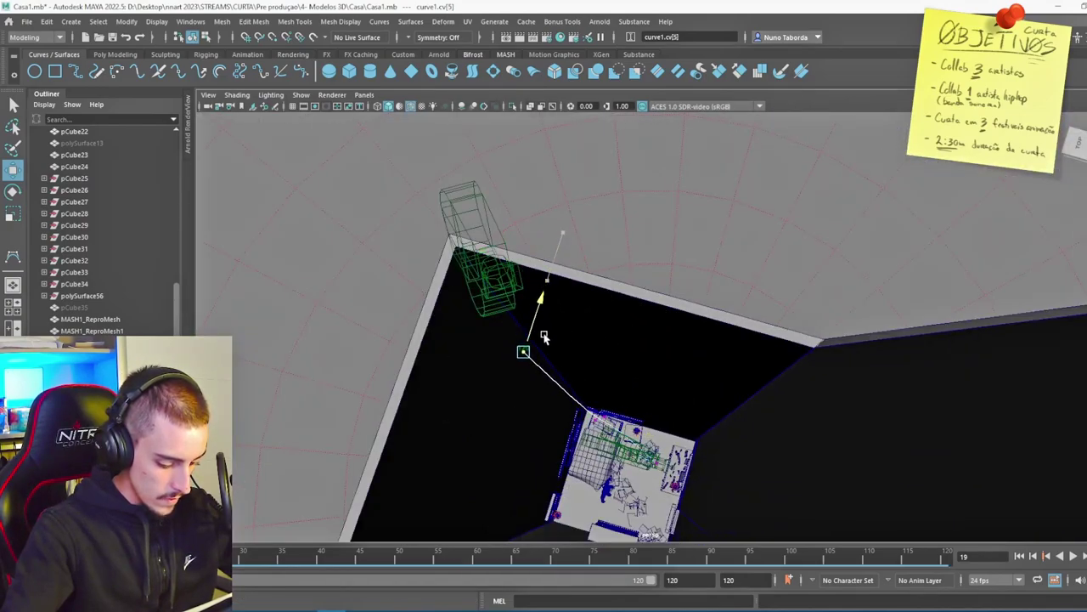
pyautogui.keyDown('alt'); pyautogui.moveTo(595, 370); pyautogui.dragTo(609, 340); pyautogui.keyUp('alt')
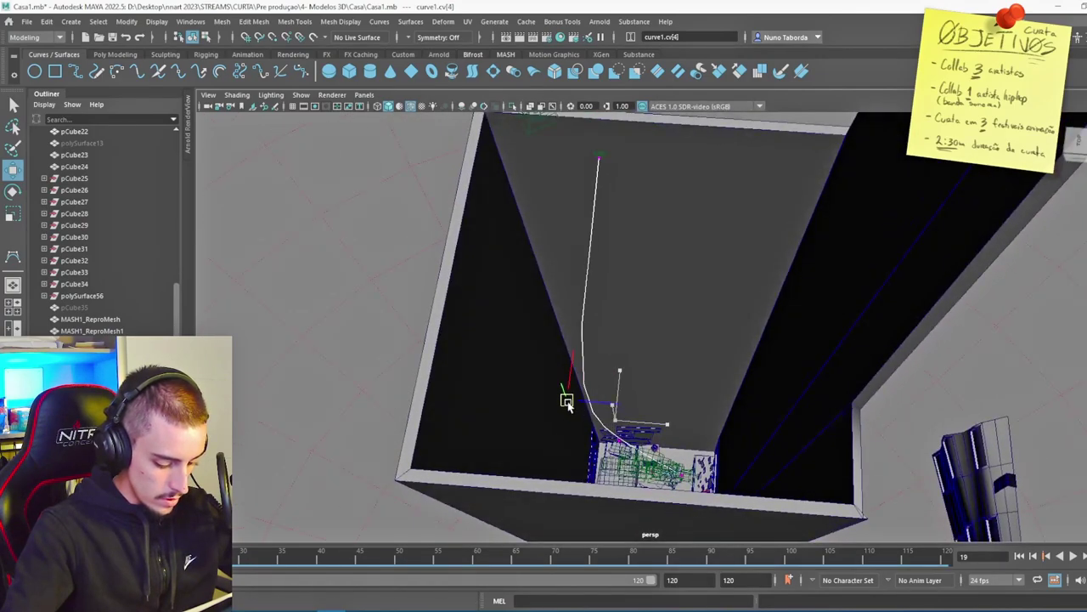
pyautogui.keyDown('alt'); pyautogui.moveTo(562, 402); pyautogui.dragTo(645, 459); pyautogui.keyUp('alt')
# Step: Reposition the control vertex at the high end of the motion path near the side wall
pyautogui.click(207, 94)
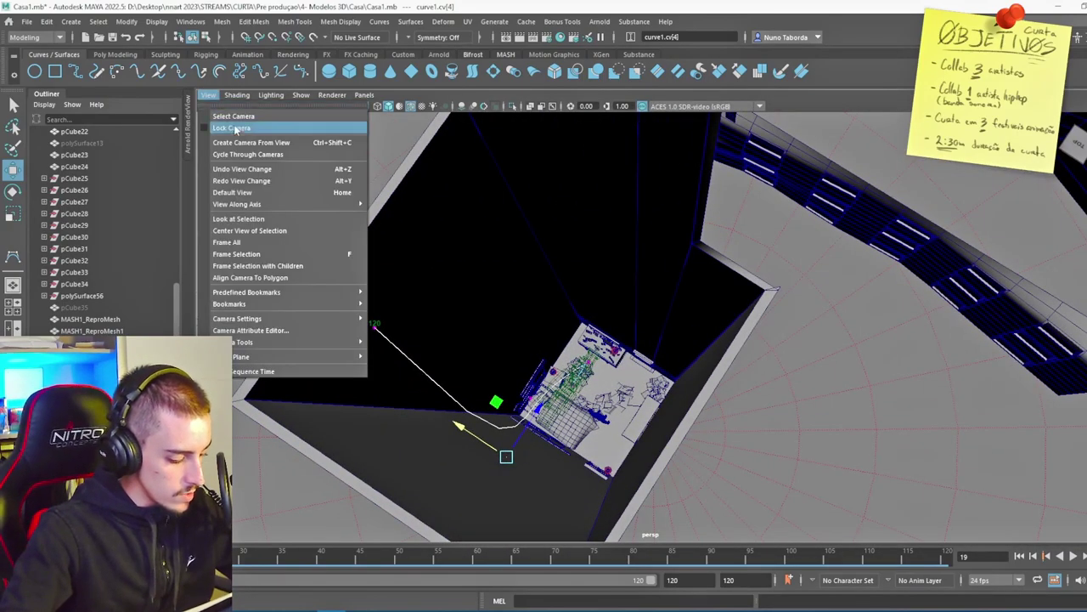
pyautogui.click(223, 141)
pyautogui.moveTo(558, 399); pyautogui.dragTo(557, 386)
pyautogui.moveTo(523, 430)
pyautogui.mouseDown()
pyautogui.moveTo(481, 430)
pyautogui.moveTo(519, 430)
pyautogui.mouseUp()
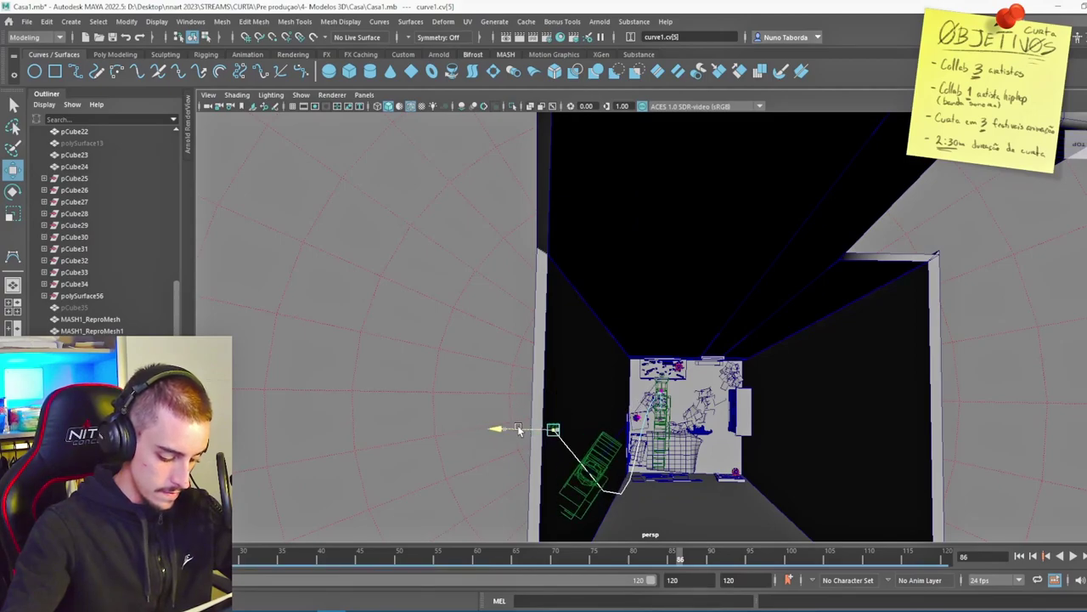
# Step: Play and scrub the animation to review the camera's travel along the reshaped path
pyautogui.click(208, 94)
pyautogui.click(264, 154)
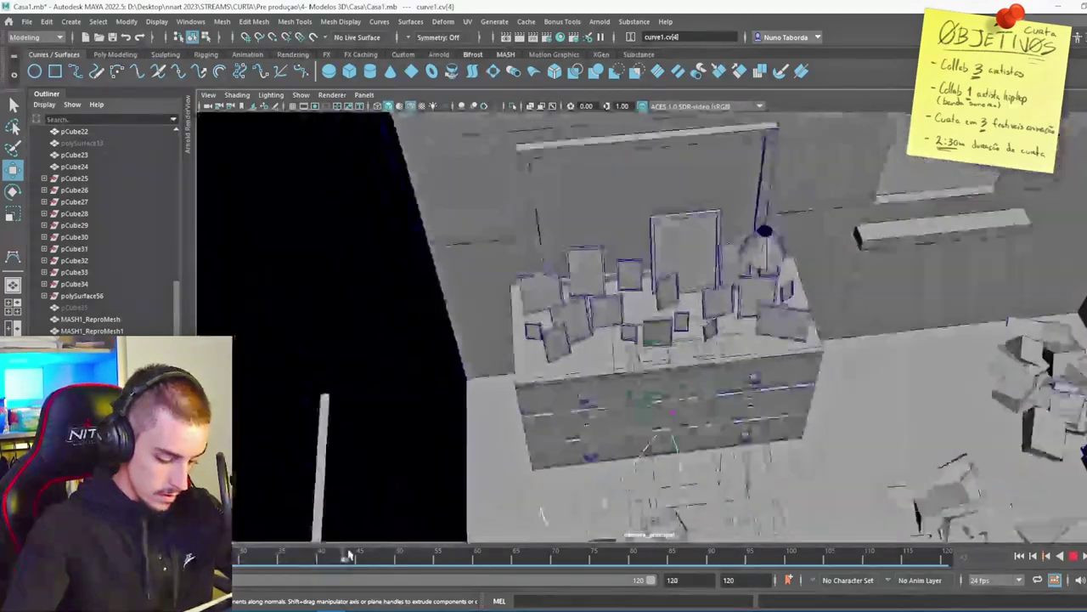
pyautogui.moveTo(349, 554); pyautogui.dragTo(482, 549)
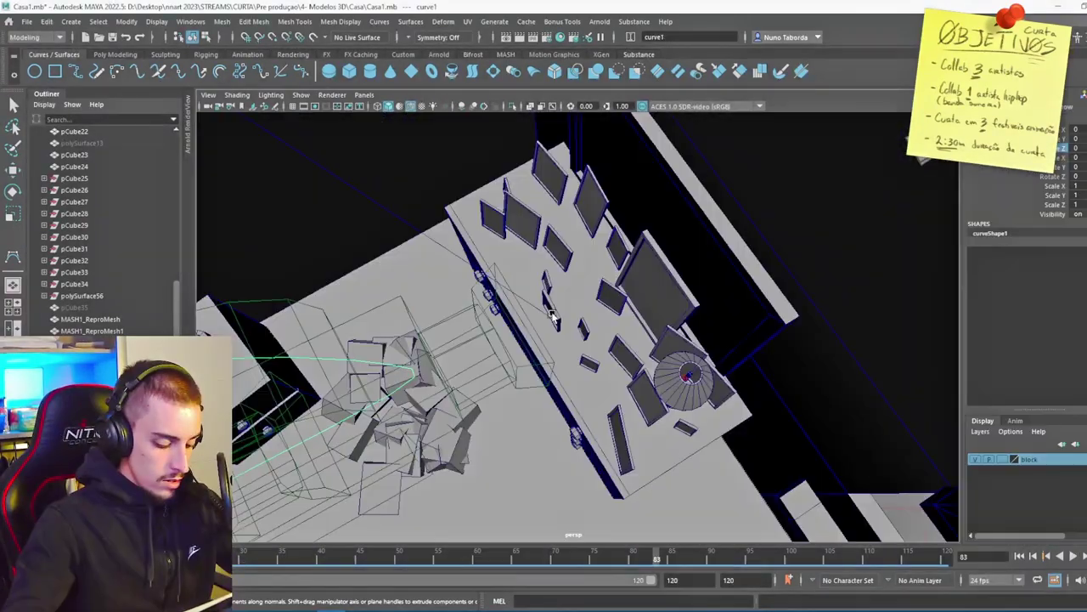
# Step: Examine up close where the camera aim sits relative to the small picture frame on the dresser
pyautogui.click(537, 309)
pyautogui.keyDown('alt'); pyautogui.moveTo(537, 309); pyautogui.dragTo(550, 316, button='right'); pyautogui.keyUp('alt')
pyautogui.press('f')
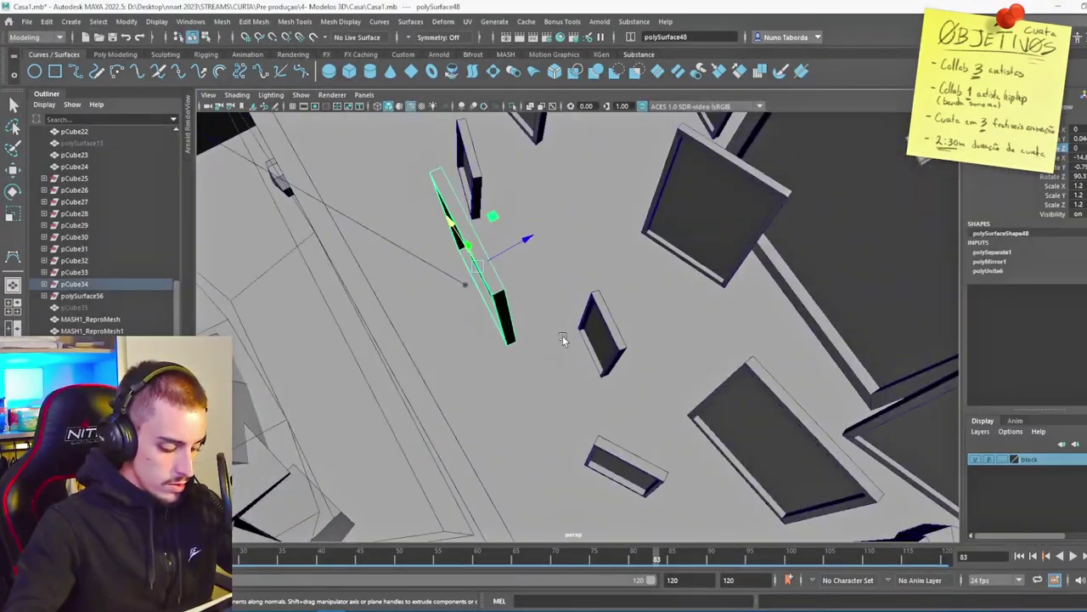
pyautogui.click(538, 330)
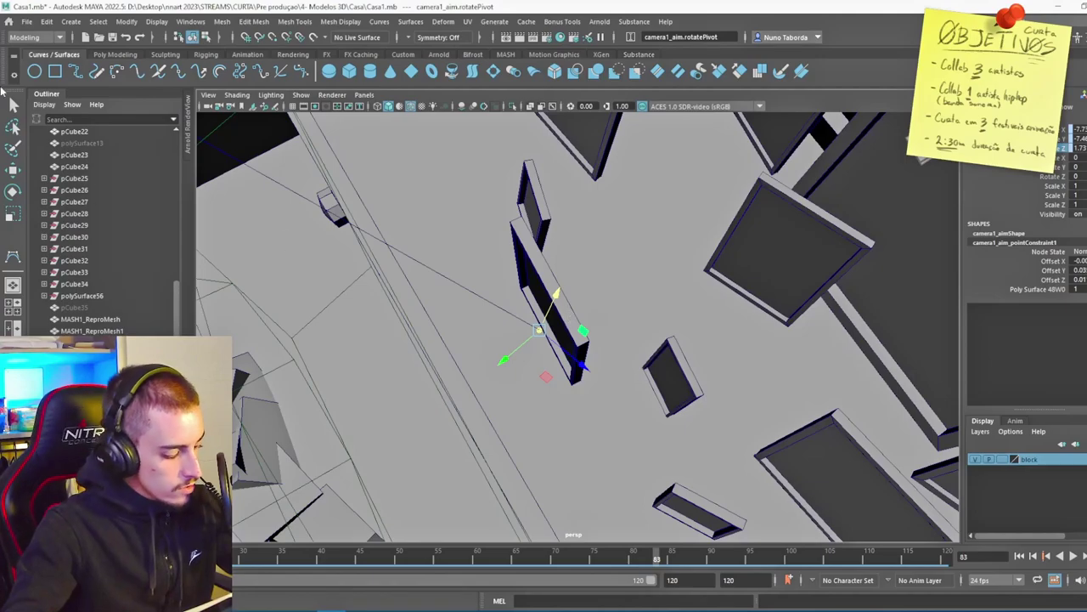
pyautogui.click(324, 253)
pyautogui.press('f')
pyautogui.moveTo(469, 255)
pyautogui.keyDown('shift'); pyautogui.mouseDown(button='right')
pyautogui.moveTo(427, 255)
pyautogui.moveTo(469, 255)
pyautogui.mouseUp(button='right'); pyautogui.keyUp('shift')
pyautogui.hotkey('ctrl', 'z')
pyautogui.hotkey('ctrl', 'z')
pyautogui.hotkey('ctrl', 'z')
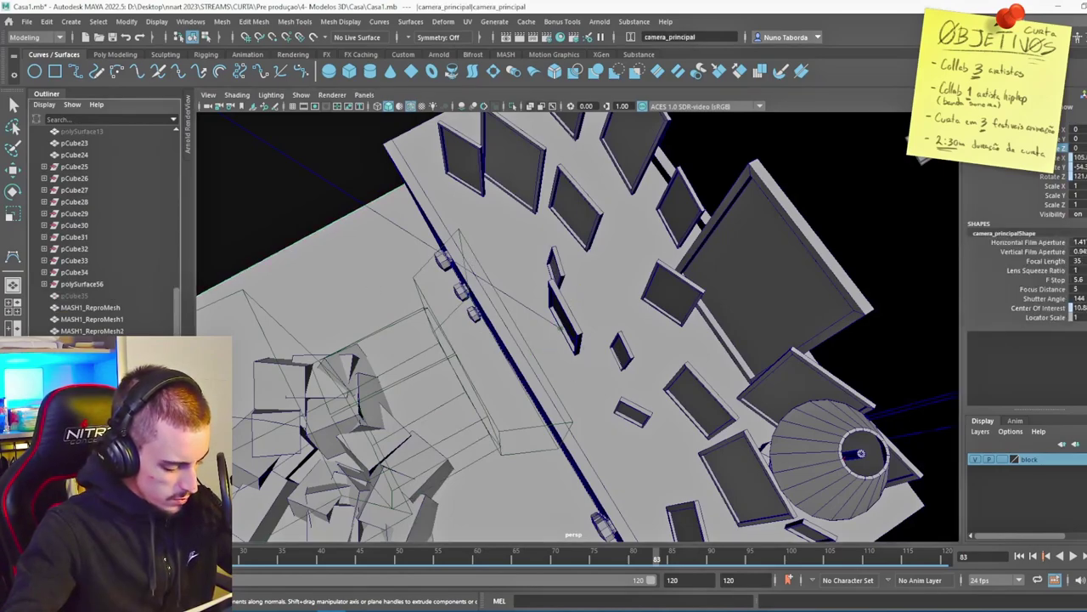
pyautogui.hotkey('ctrl', 'z')
pyautogui.hotkey('ctrl', 'z')
pyautogui.hotkey('ctrl', 'z')
pyautogui.hotkey('ctrl', 'z')
pyautogui.hotkey('ctrl', 'z')
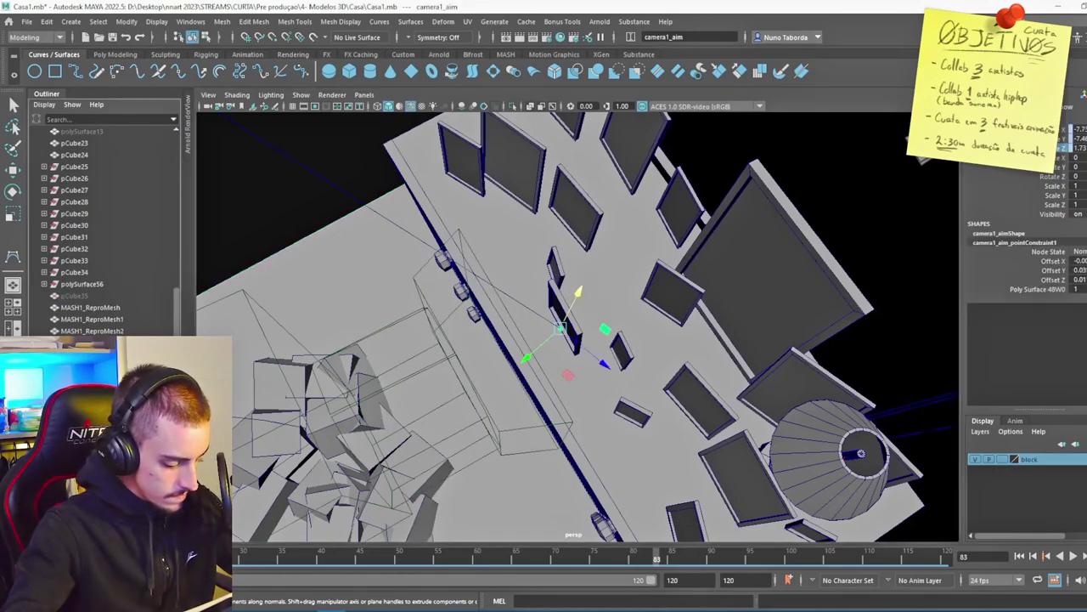
# Step: Add a locator, scale it down, and place it just behind the small picture frame at the front of the dresser
pyautogui.scroll(-6, 479, 369)
pyautogui.scroll(5, 479, 368)
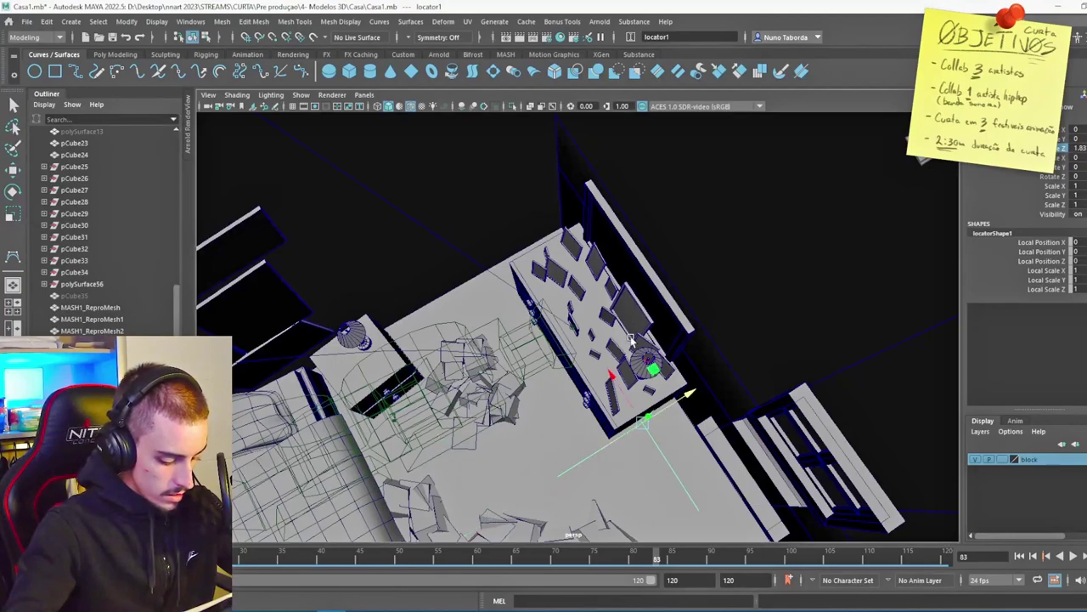
pyautogui.scroll(4, 571, 347)
pyautogui.moveTo(563, 338); pyautogui.dragTo(560, 314)
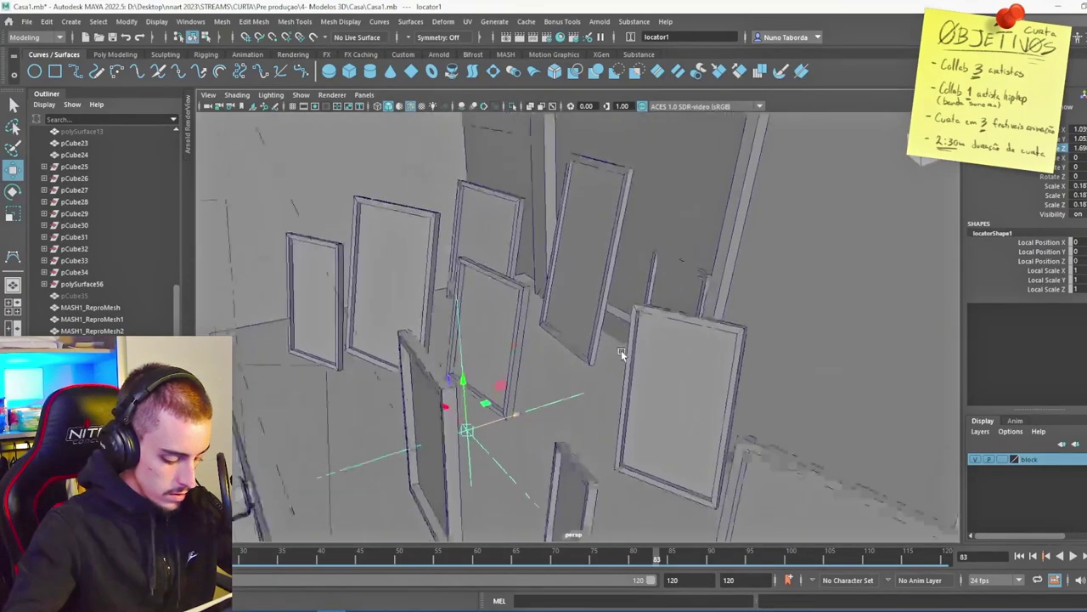
pyautogui.keyDown('alt'); pyautogui.moveTo(621, 350); pyautogui.dragTo(574, 374, button='middle'); pyautogui.keyUp('alt')
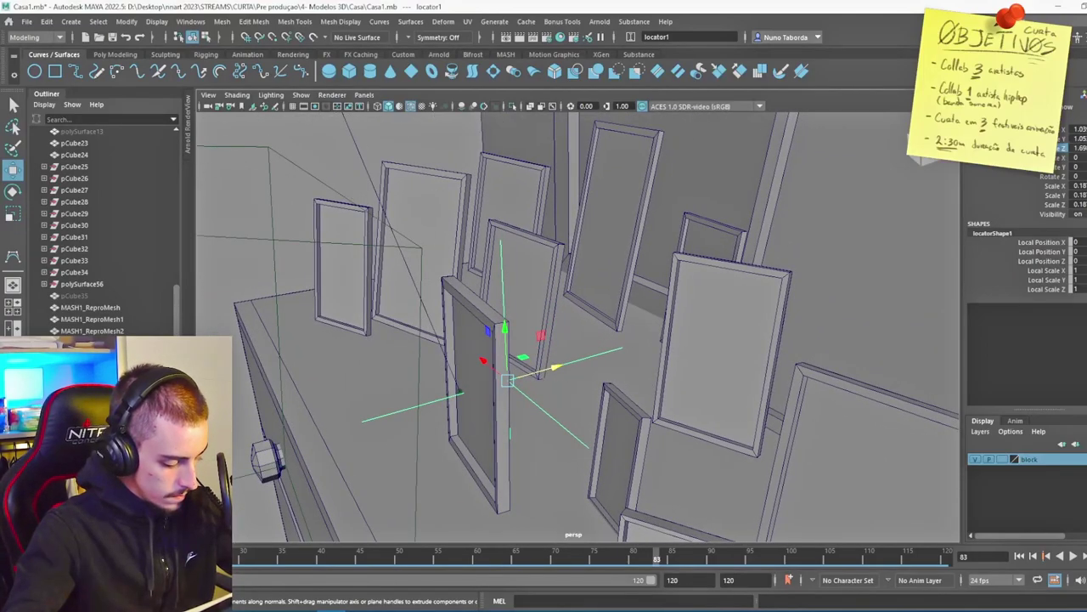
# Step: Delete the camera aim's existing point constraint and point-constrain the aim to the locator instead
pyautogui.click(460, 392)
pyautogui.press('Delete')
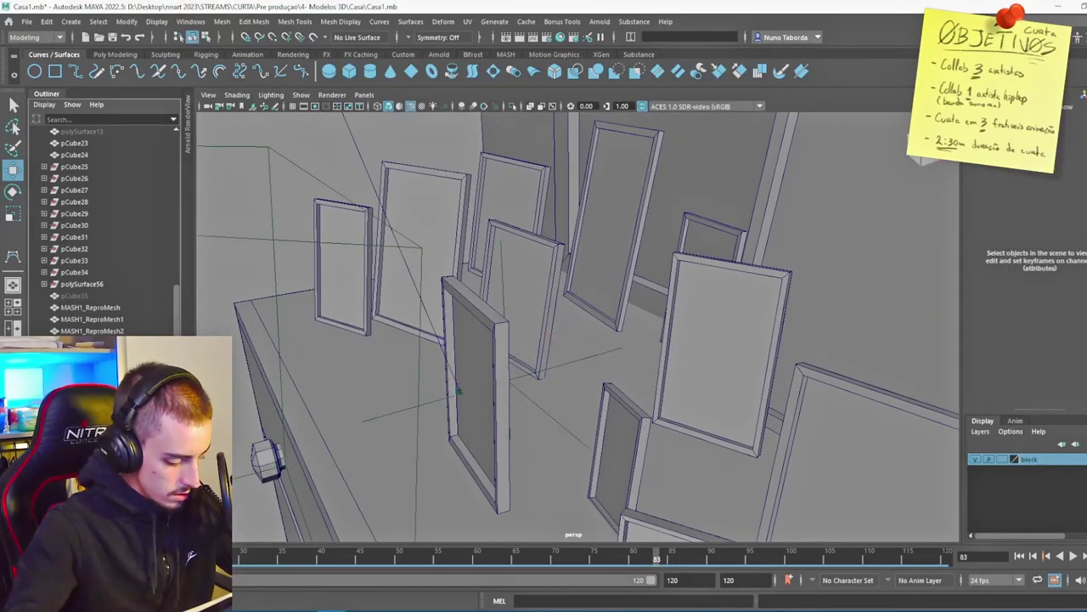
pyautogui.click(540, 371)
pyautogui.keyDown('shift'); pyautogui.click(460, 392); pyautogui.keyUp('shift')
pyautogui.press('space')
pyautogui.click(603, 357)
pyautogui.click(614, 133)
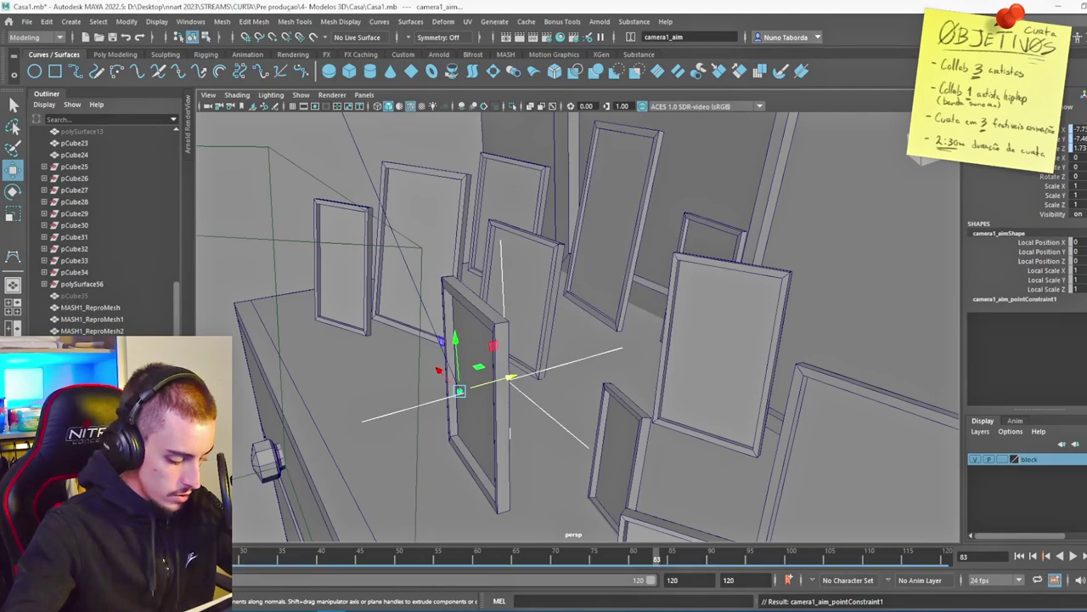
# Step: Play the animation while viewing the dresser to check the camera and its newly constrained aim
pyautogui.click(492, 360)
pyautogui.keyDown('alt'); pyautogui.moveTo(511, 430); pyautogui.dragTo(572, 316, button='right'); pyautogui.keyUp('alt')
pyautogui.hotkey('alt', 'v')
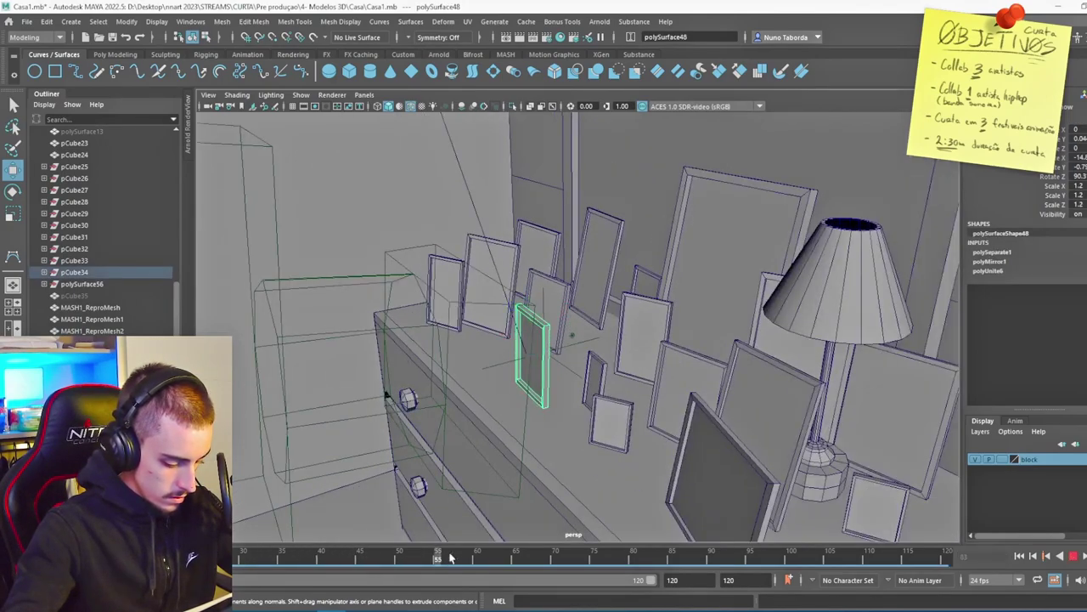
pyautogui.hotkey('alt', 'v')
pyautogui.keyDown('alt'); pyautogui.moveTo(588, 531); pyautogui.dragTo(583, 415, button='right'); pyautogui.keyUp('alt')
pyautogui.keyDown('alt'); pyautogui.moveTo(583, 416); pyautogui.dragTo(553, 510); pyautogui.keyUp('alt')
pyautogui.keyDown('alt'); pyautogui.moveTo(552, 510); pyautogui.dragTo(289, 527, button='right'); pyautogui.keyUp('alt')
pyautogui.hotkey('alt', 'v')
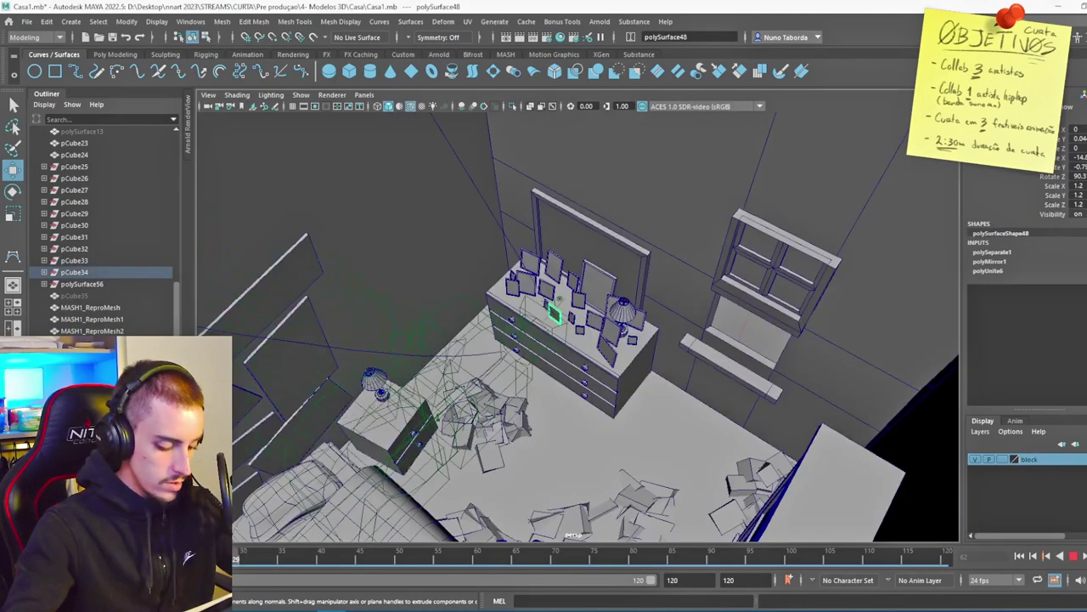
# Step: Save the scene and preview the camera move across the dresser's picture frames through camera_principal
pyautogui.hotkey('alt', 'v')
pyautogui.hotkey('ctrl', 's')
pyautogui.keyDown('alt'); pyautogui.moveTo(578, 442); pyautogui.dragTo(585, 356, button='right'); pyautogui.keyUp('alt')
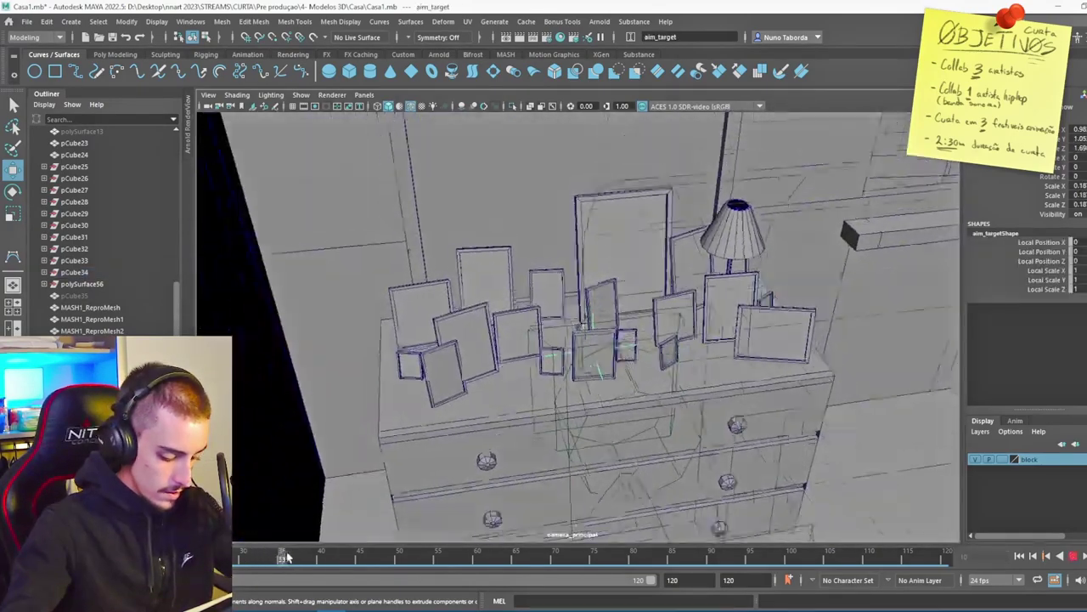
pyautogui.moveTo(284, 557); pyautogui.dragTo(392, 548)
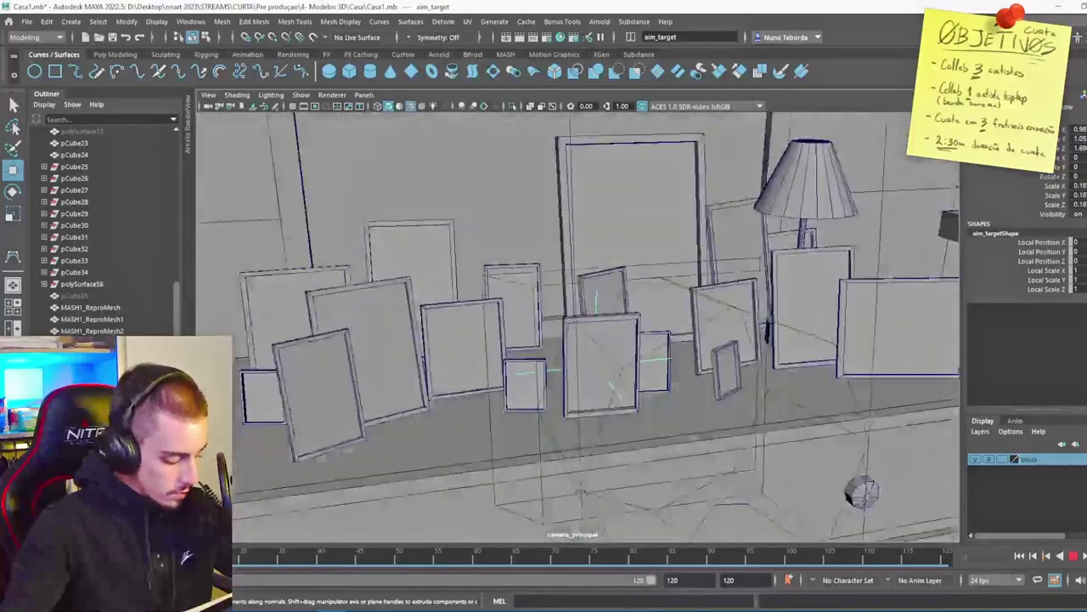
pyautogui.press('Down')
pyautogui.press('Up')
pyautogui.hotkey('alt', 'v')
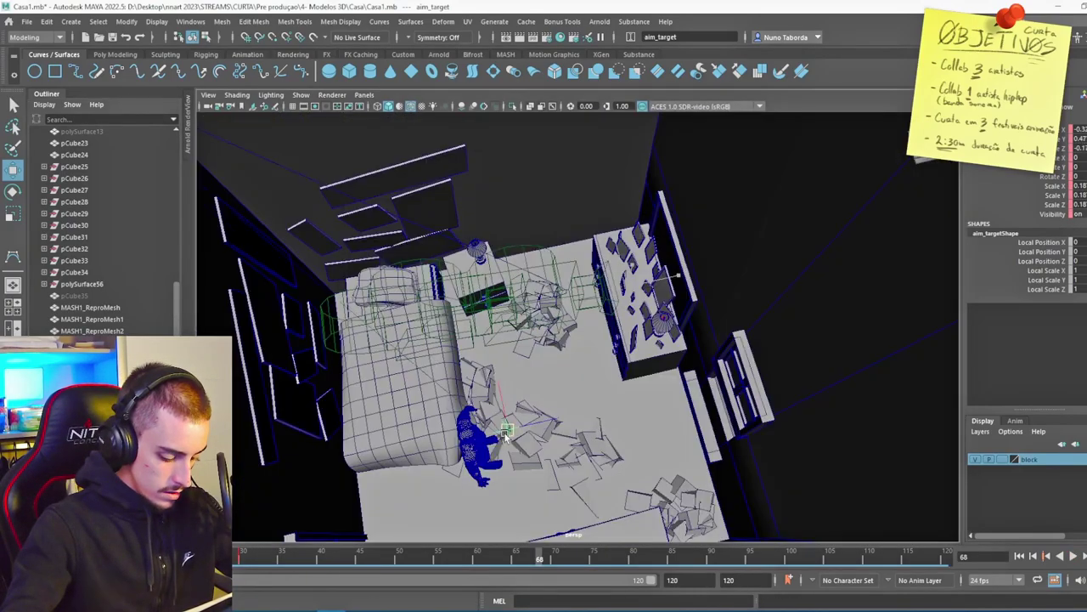
# Step: Review the whole camera move through camera_principal, checking both the overhead end and the starting frame at the dresser
pyautogui.keyDown('alt'); pyautogui.moveTo(470, 490); pyautogui.dragTo(633, 284); pyautogui.keyUp('alt')
pyautogui.keyDown('alt'); pyautogui.moveTo(633, 285); pyautogui.dragTo(504, 326, button='middle'); pyautogui.keyUp('alt')
pyautogui.click(1073, 557)
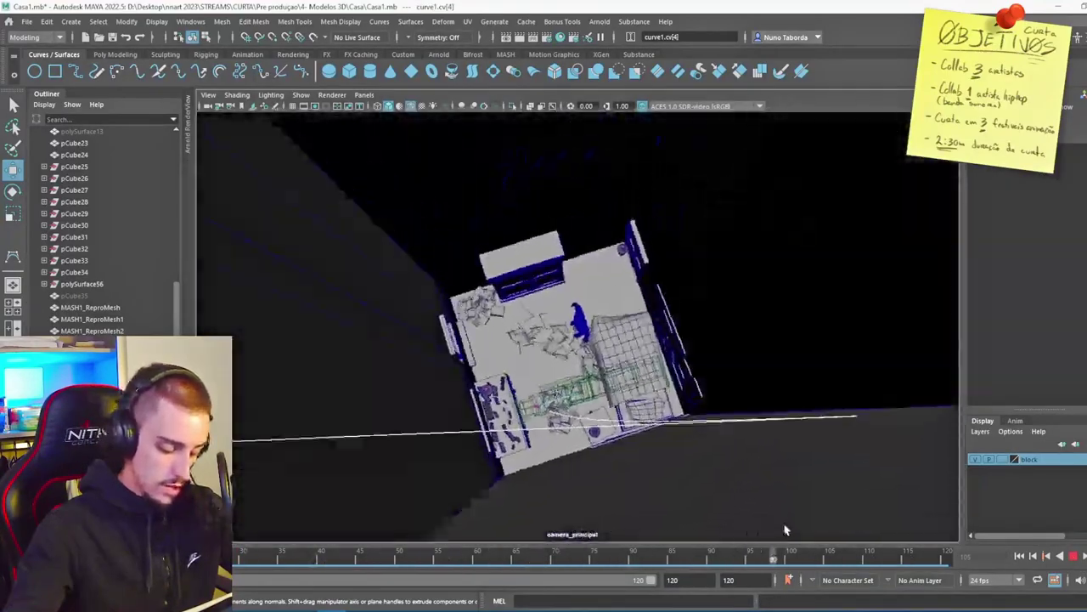
pyautogui.moveTo(786, 530)
pyautogui.mouseDown()
pyautogui.moveTo(922, 530)
pyautogui.moveTo(366, 530)
pyautogui.moveTo(851, 525)
pyautogui.mouseUp()
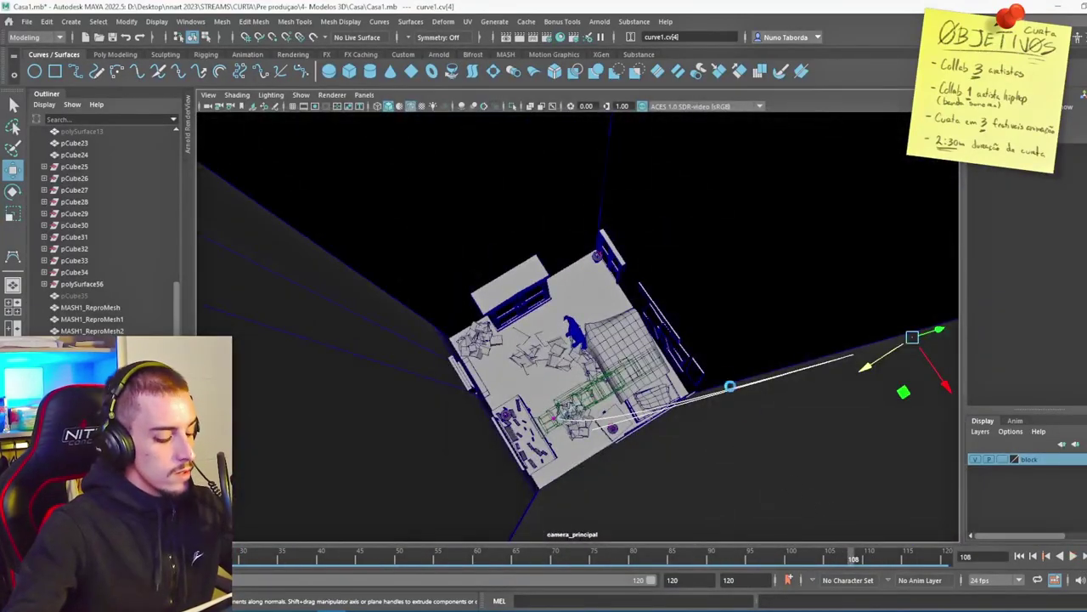
pyautogui.moveTo(127, 556); pyautogui.dragTo(17, 557)
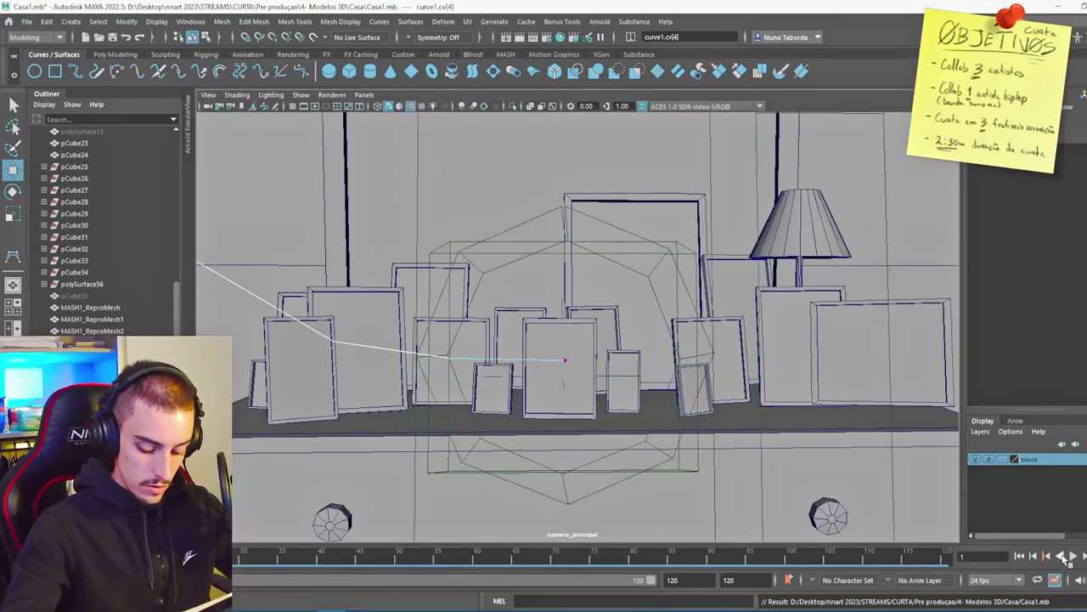
pyautogui.click(1069, 557)
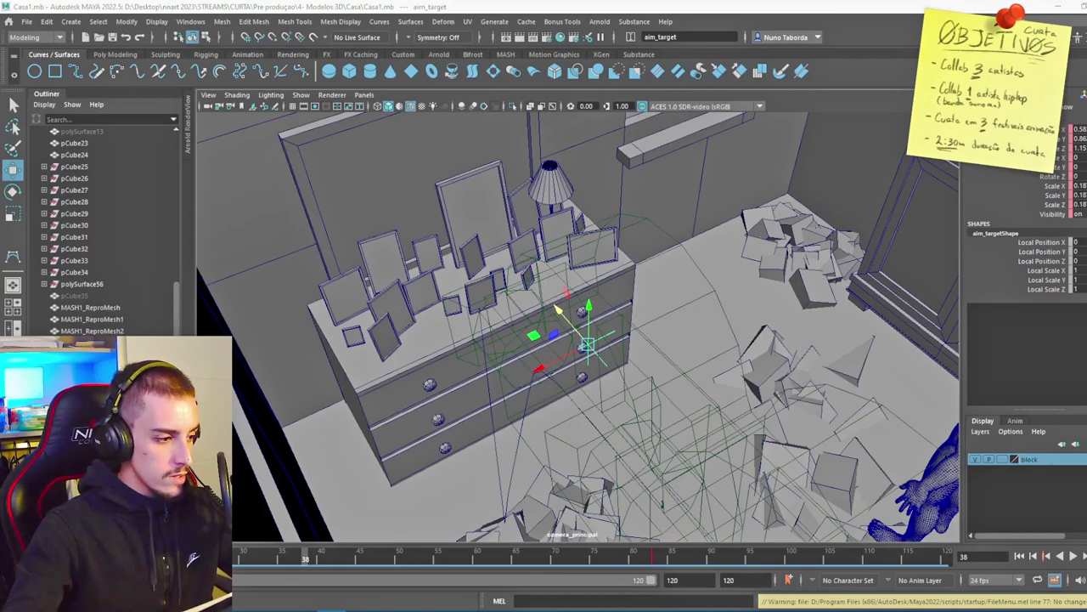
pyautogui.press('super+d')
pyautogui.press('super+d')
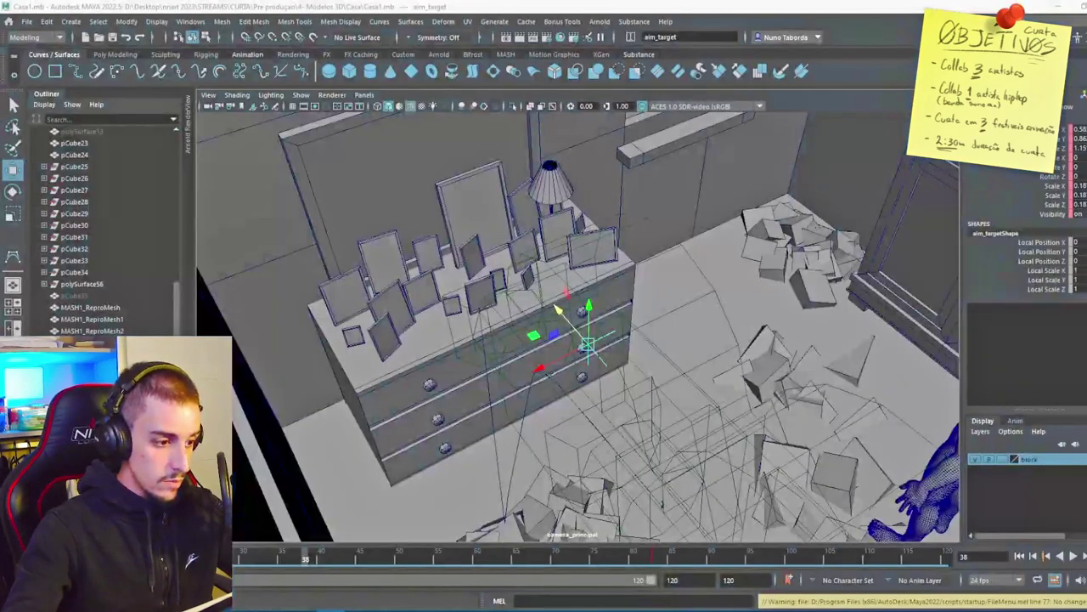
pyautogui.press('super+d')
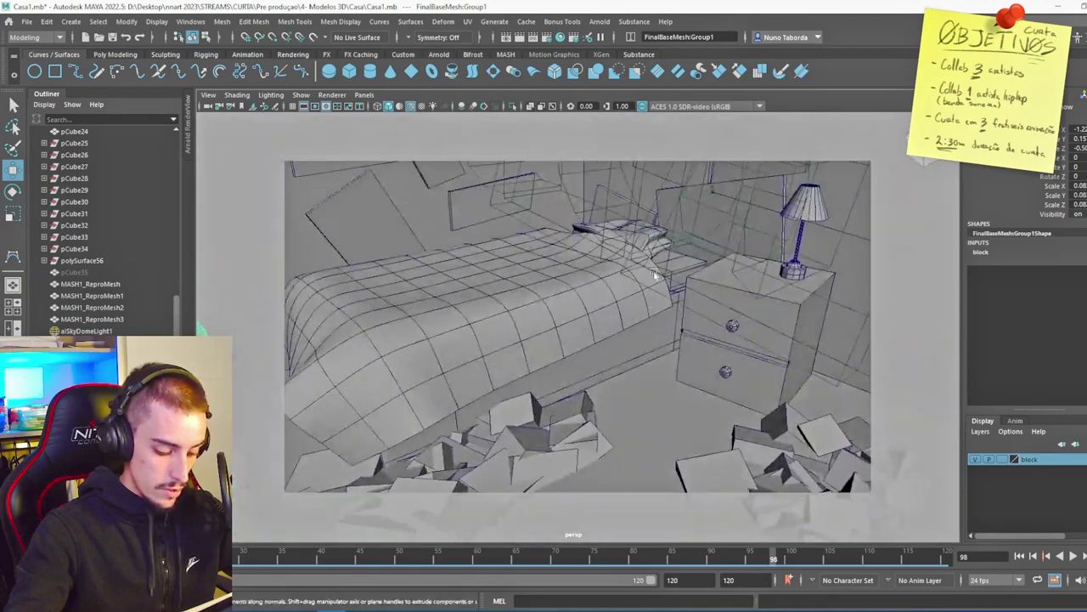
# Step: Frame the pillow end of the bed, the bedside lamp and the wall pictures, and create a camera from that view
pyautogui.keyDown('alt'); pyautogui.moveTo(627, 280); pyautogui.dragTo(576, 457); pyautogui.keyUp('alt')
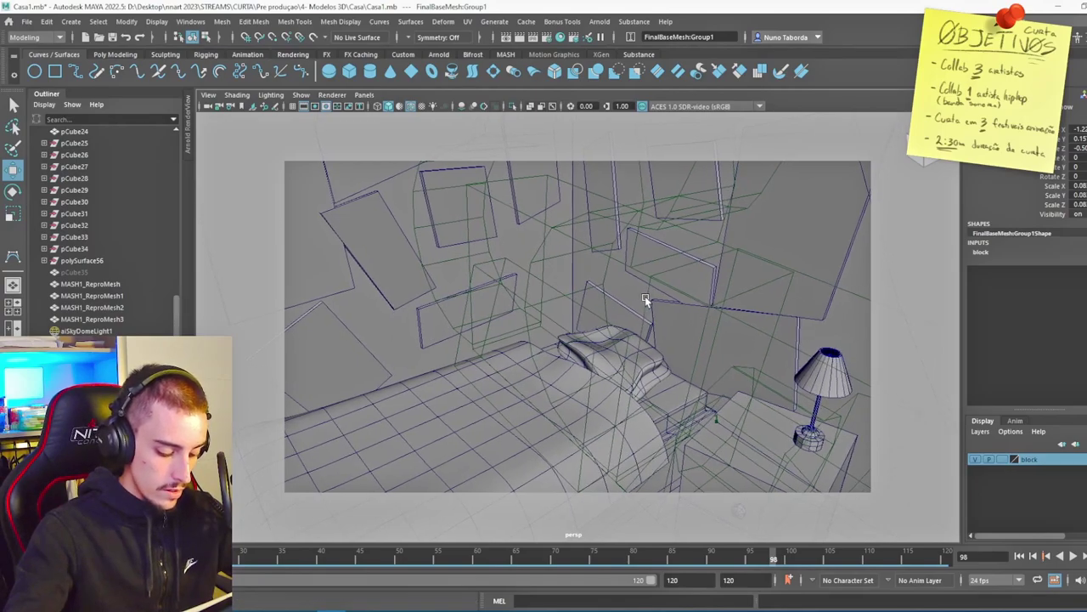
pyautogui.hotkey('ctrl', 'shift', 'c')
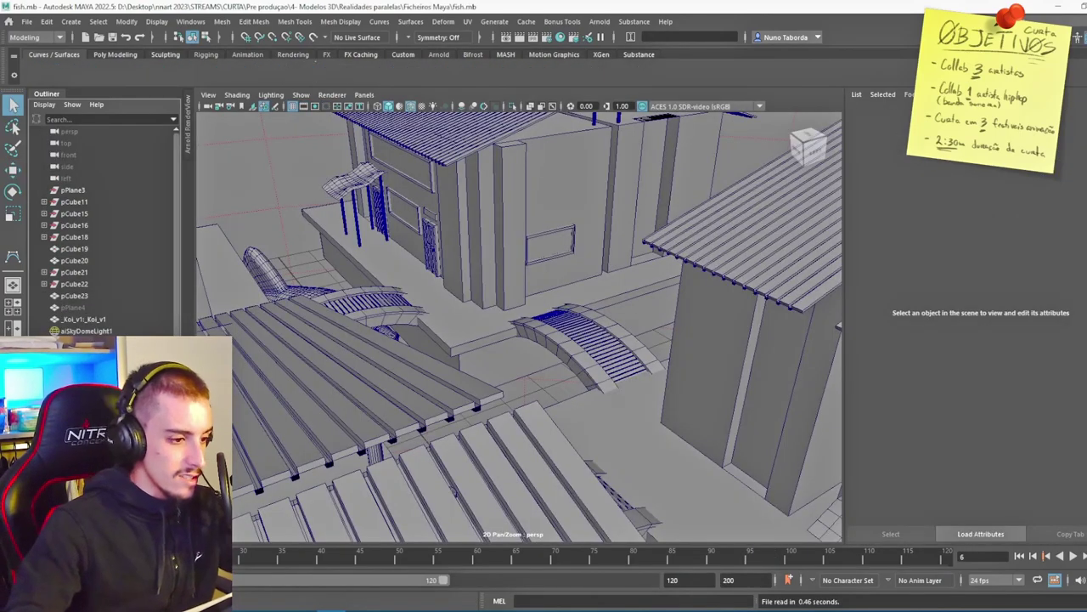
# Step: Examine the houses, bridges and large koi in the fish.mb village scene from several angles
pyautogui.keyDown('alt'); pyautogui.moveTo(493, 225); pyautogui.dragTo(561, 263); pyautogui.keyUp('alt')
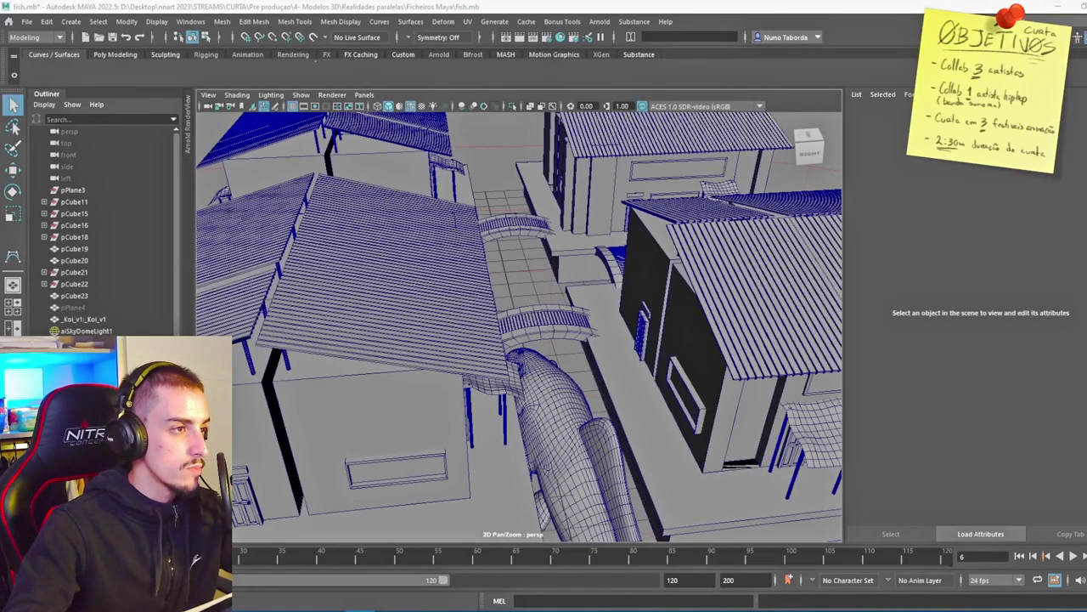
pyautogui.keyDown('alt'); pyautogui.moveTo(523, 333); pyautogui.dragTo(521, 323); pyautogui.keyUp('alt')
pyautogui.keyDown('alt'); pyautogui.moveTo(520, 322); pyautogui.dragTo(511, 269, button='middle'); pyautogui.keyUp('alt')
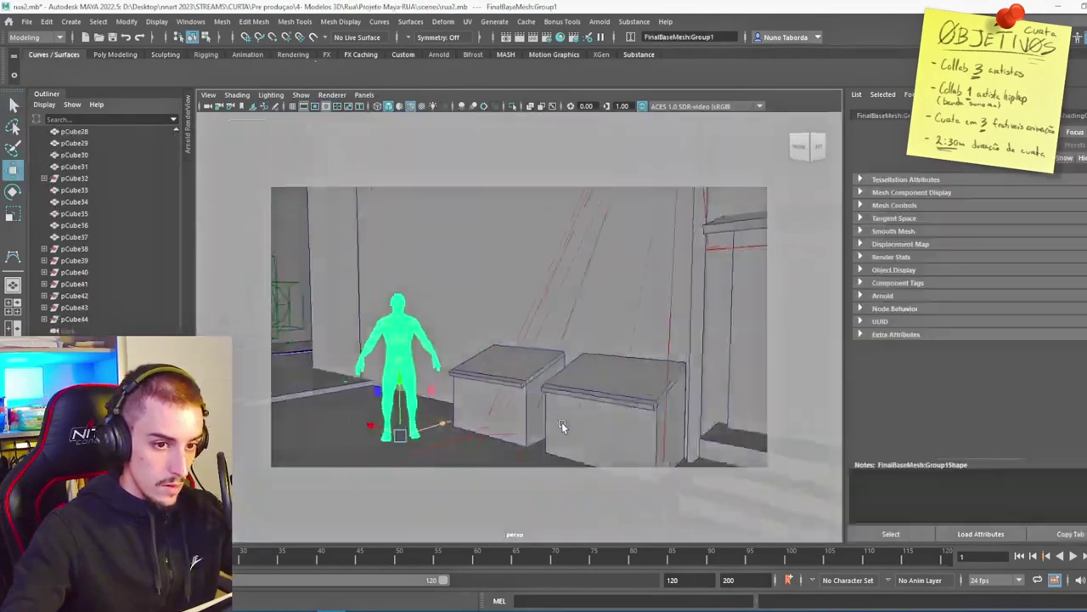
# Step: Frame the standing figure beside the two sloped-top boxes in the rua2.mb street scene and cycle through the cameras
pyautogui.keyDown('alt'); pyautogui.moveTo(563, 425); pyautogui.dragTo(681, 419); pyautogui.keyUp('alt')
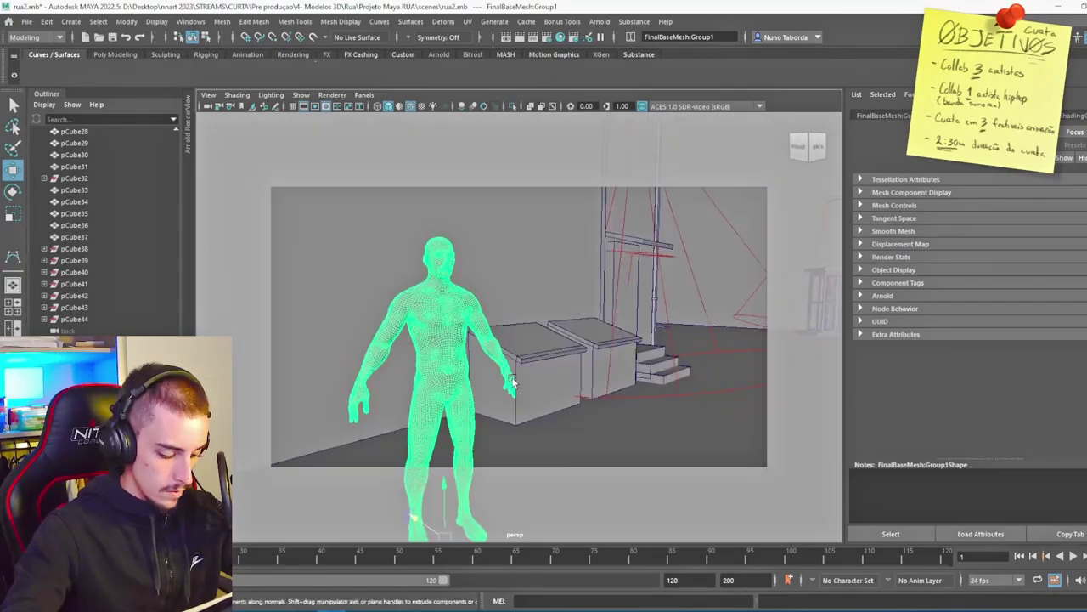
pyautogui.keyDown('alt'); pyautogui.moveTo(513, 381); pyautogui.dragTo(521, 399); pyautogui.keyUp('alt')
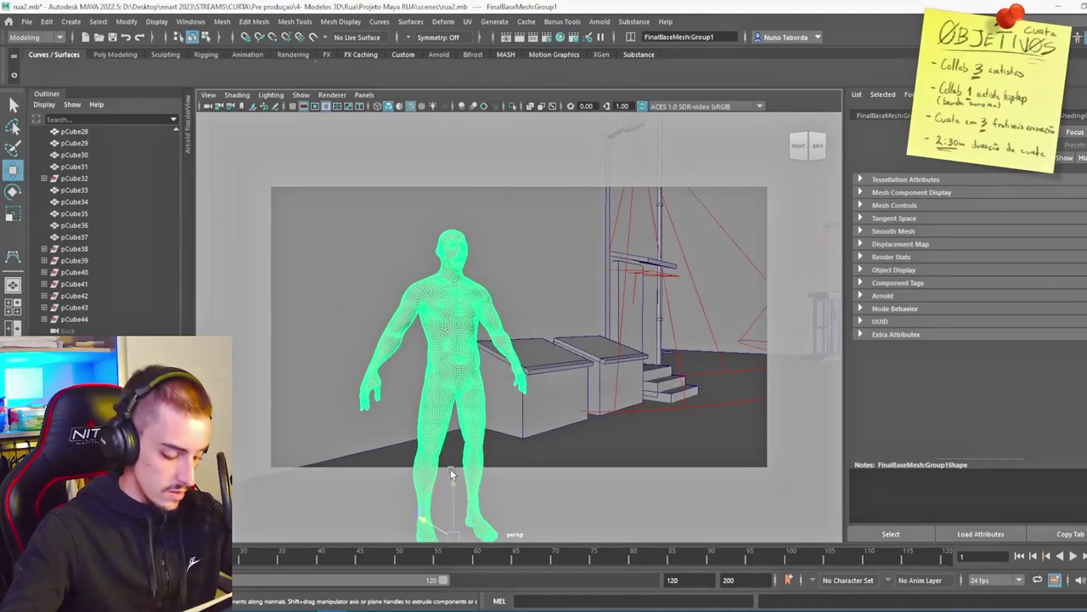
pyautogui.scroll(-4, 451, 473)
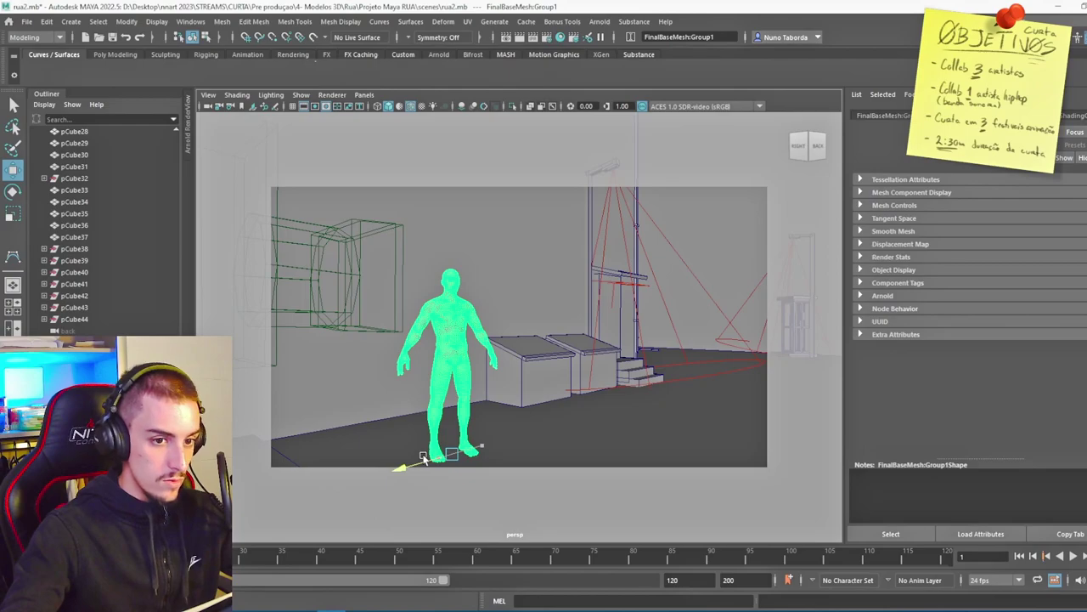
pyautogui.scroll(3, 486, 401)
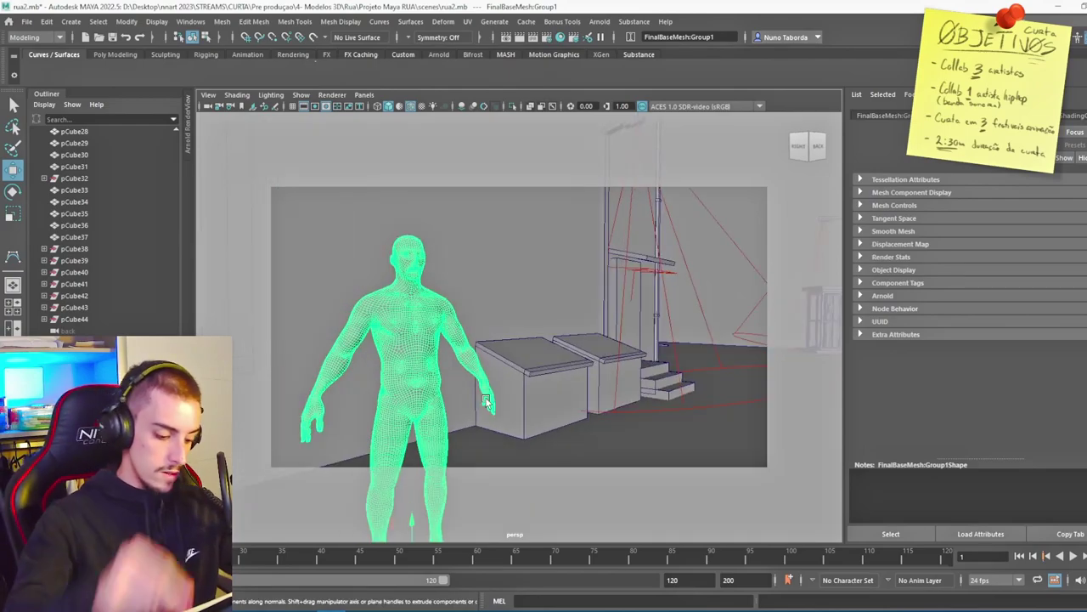
pyautogui.click(206, 95)
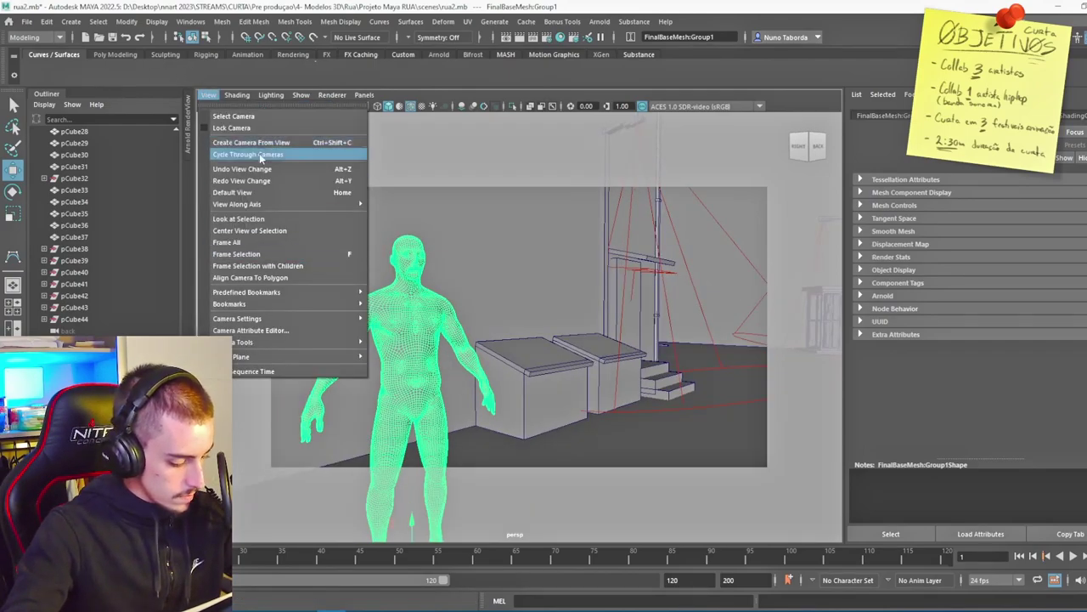
pyautogui.click(262, 154)
# Step: Place a copy of the figure in the foreground facing away, rotated 198.156 in Y and moved to X -0.781, Z 0.235
pyautogui.click(441, 340)
pyautogui.moveTo(399, 389); pyautogui.dragTo(437, 456)
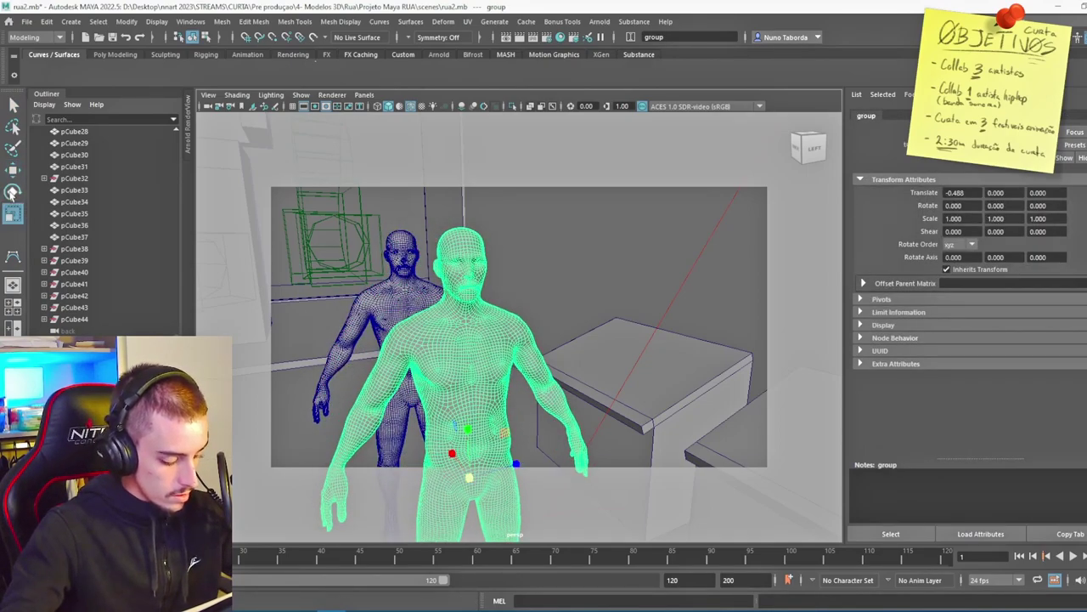
pyautogui.moveTo(455, 512); pyautogui.dragTo(514, 532)
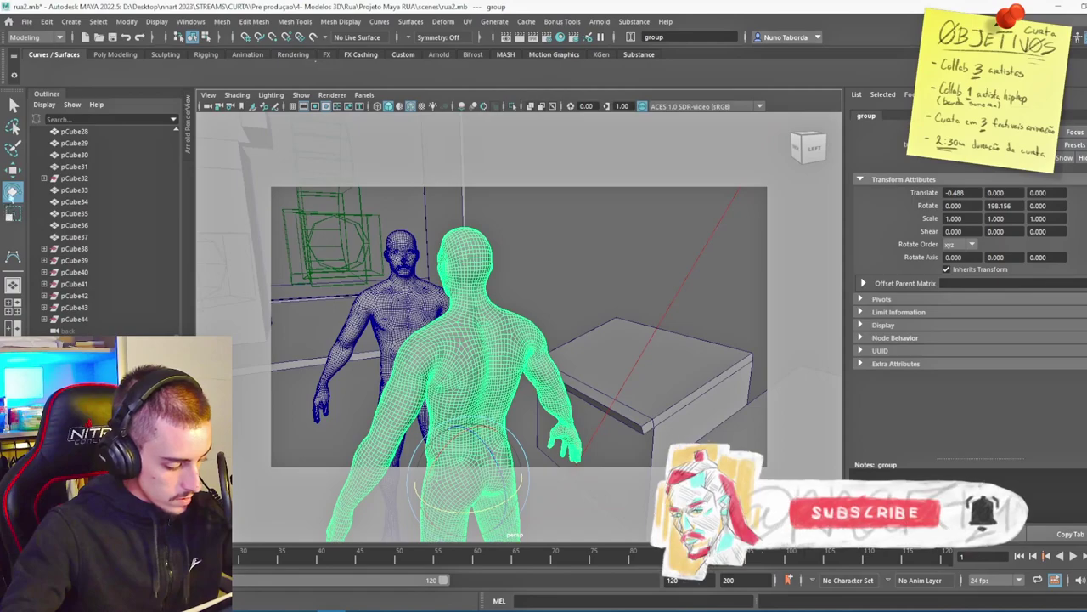
pyautogui.press('w')
pyautogui.moveTo(434, 425); pyautogui.dragTo(612, 475)
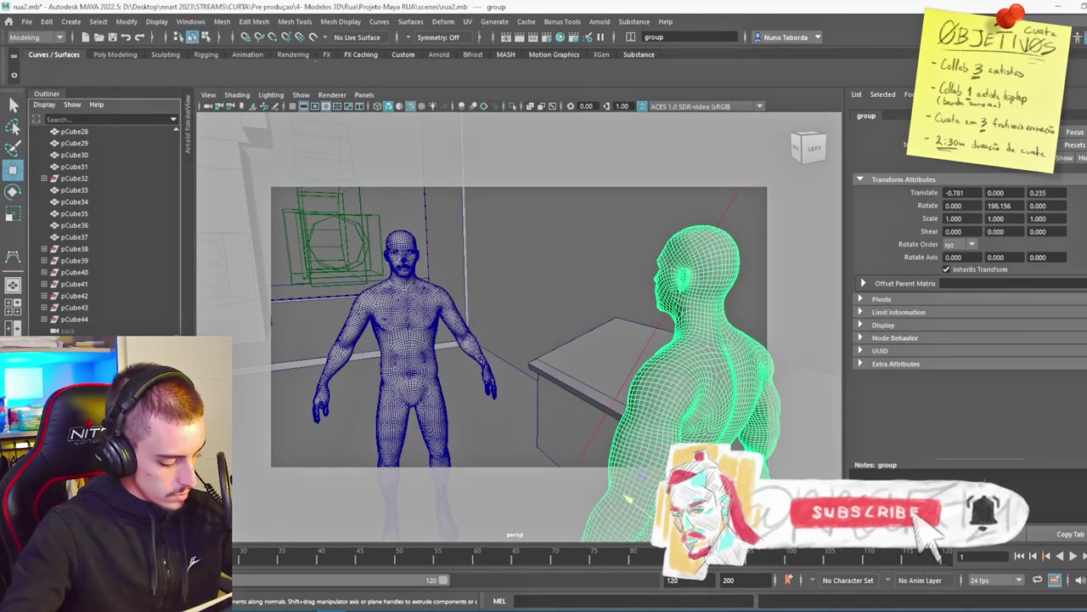
# Step: Add another copy of the figure beside the foreground one, lower it to Y -0.083, and rotate it -27.812 in Y to face the first figure
pyautogui.hotkey('ctrl', 'c')
pyautogui.hotkey('ctrl', 'v')
pyautogui.moveTo(711, 526); pyautogui.dragTo(601, 533)
pyautogui.click(287, 327)
pyautogui.hotkey('ctrl', 'z')
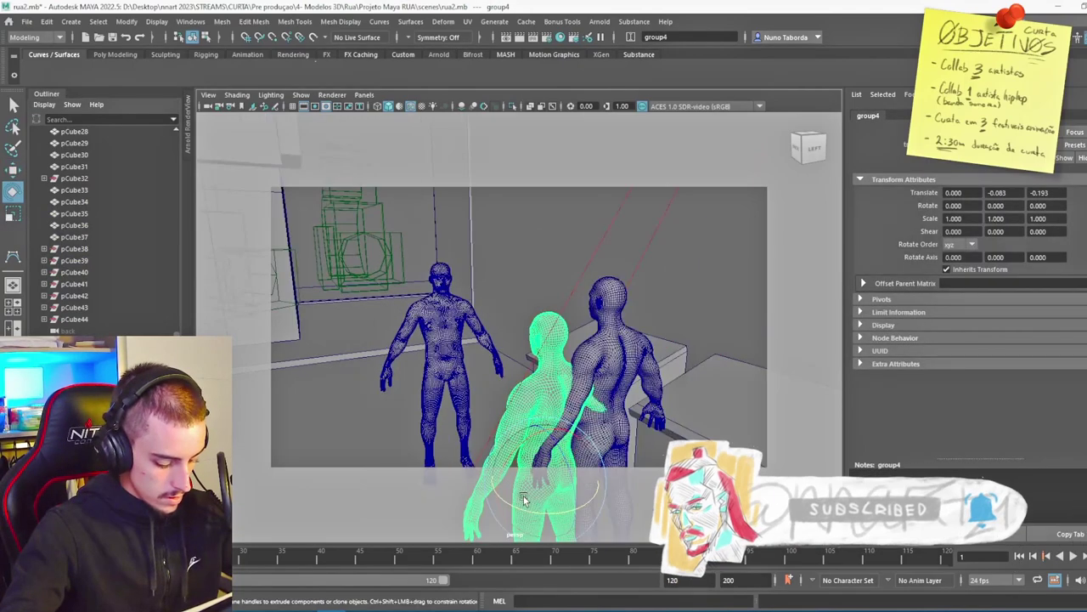
pyautogui.moveTo(524, 501); pyautogui.dragTo(595, 505)
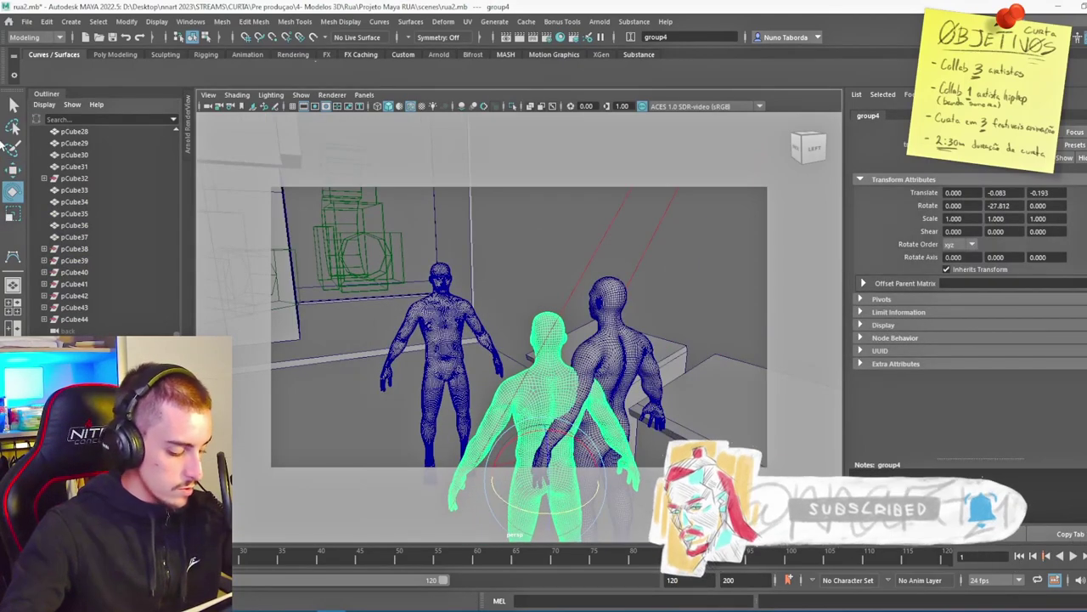
pyautogui.click(15, 171)
pyautogui.scroll(3, 512, 436)
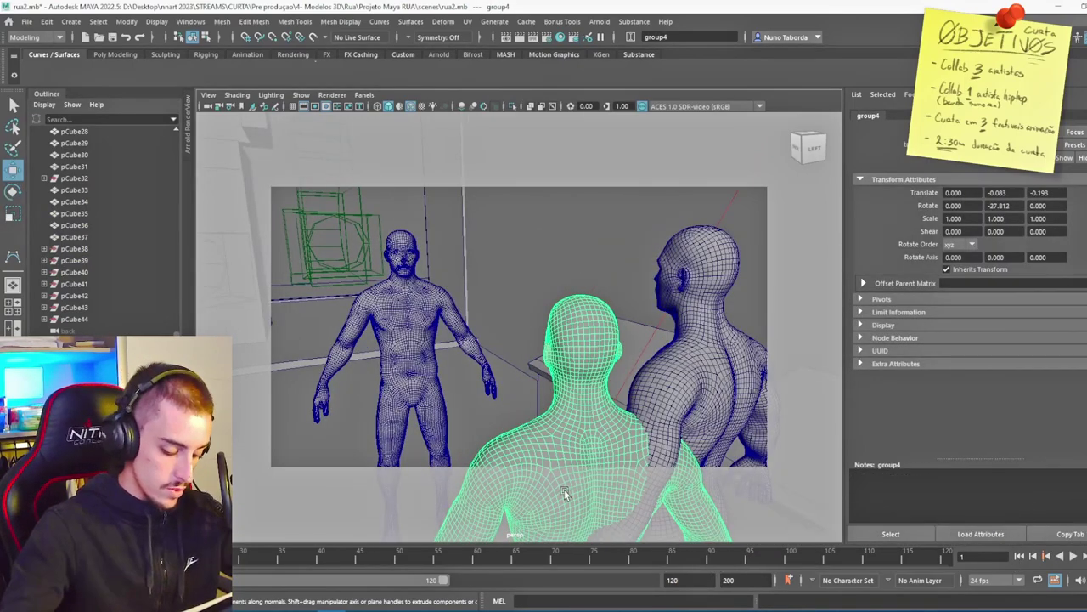
pyautogui.scroll(-3, 567, 395)
pyautogui.moveTo(536, 468); pyautogui.dragTo(514, 474)
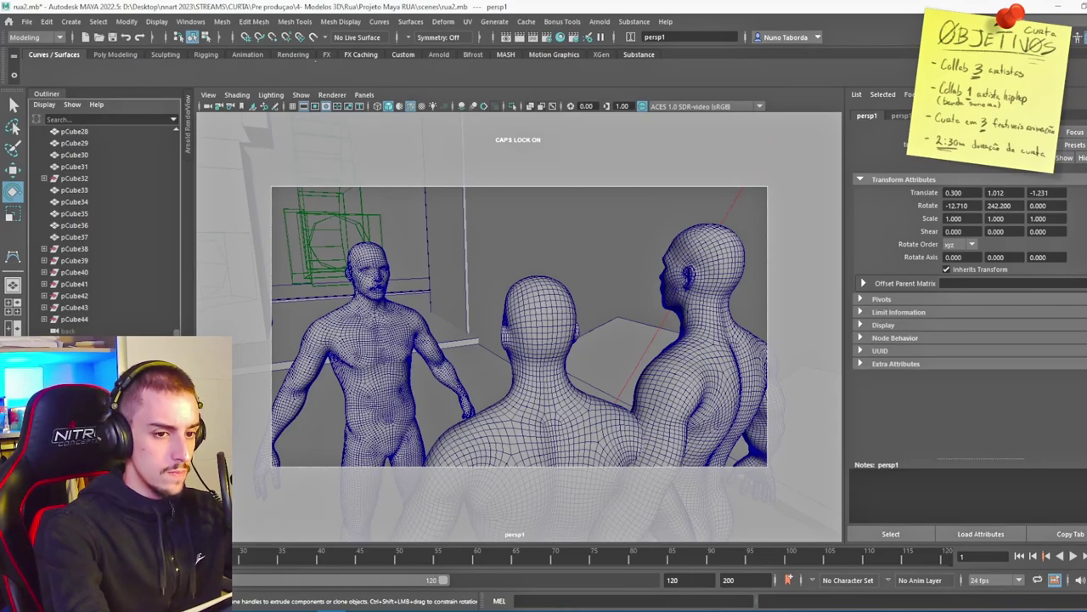
# Step: Hide all three figures in the C4_P2_personagens camera view
pyautogui.click(367, 319)
pyautogui.keyDown('shift'); pyautogui.click(554, 413); pyautogui.keyUp('shift')
pyautogui.keyDown('shift'); pyautogui.click(686, 392); pyautogui.keyUp('shift')
pyautogui.press('h')
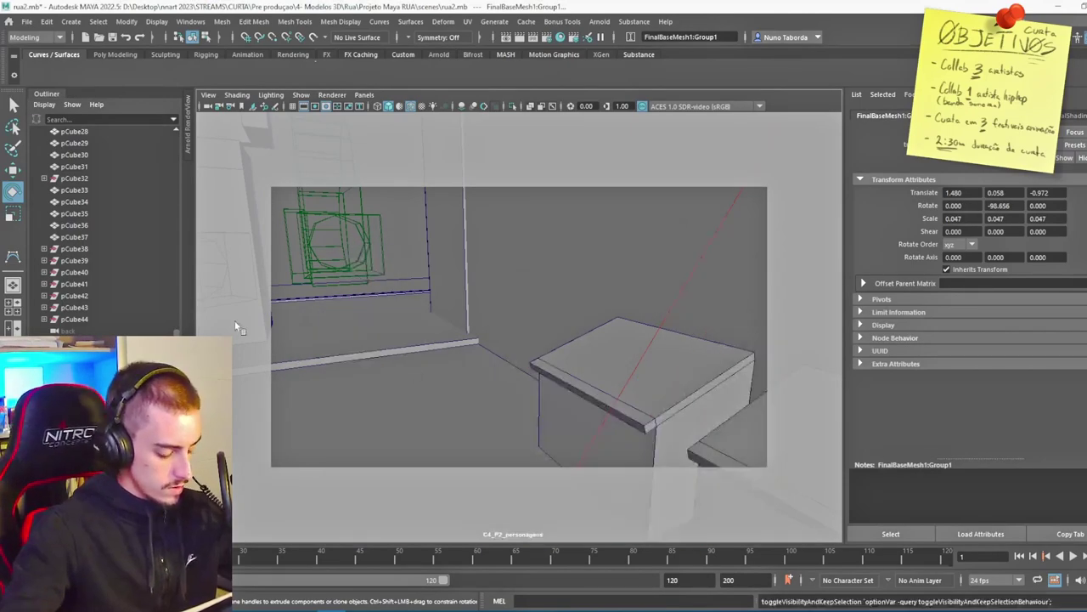
# Step: Switch to the Google Sheets shot list and look through the shots marked 3D MAYA
pyautogui.hotkey('alt', 'Tab')
pyautogui.scroll(-5, 461, 341)
pyautogui.scroll(-10, 461, 346)
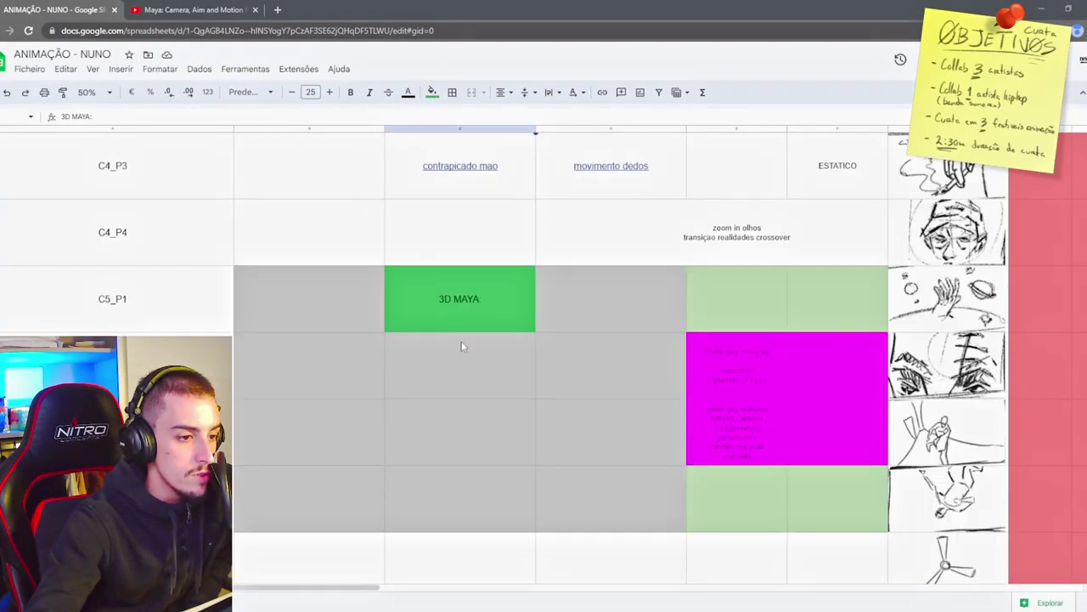
pyautogui.scroll(-10, 461, 353)
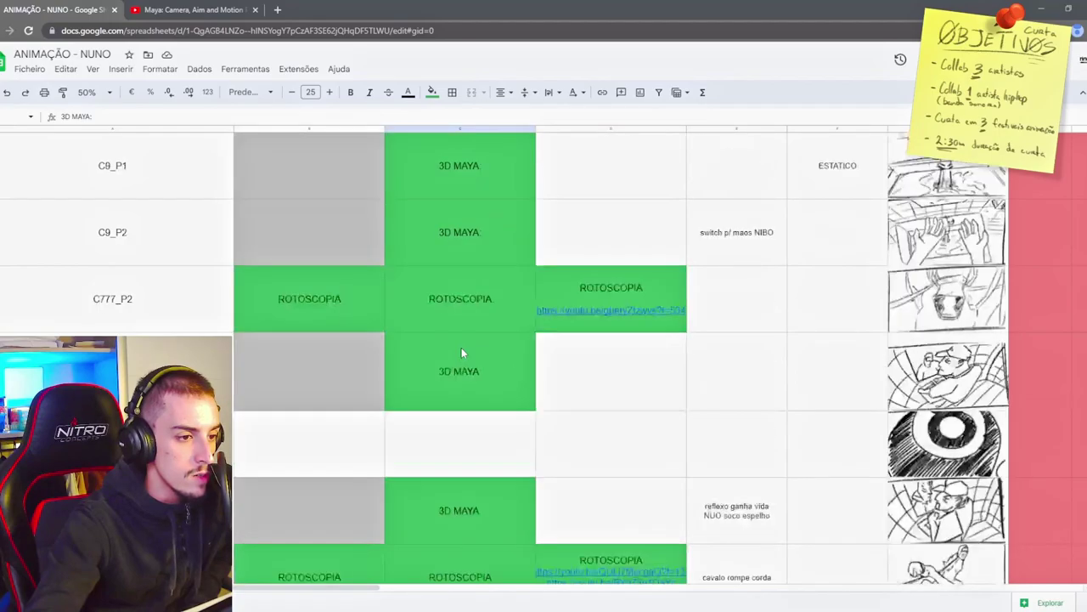
pyautogui.scroll(-15, 463, 353)
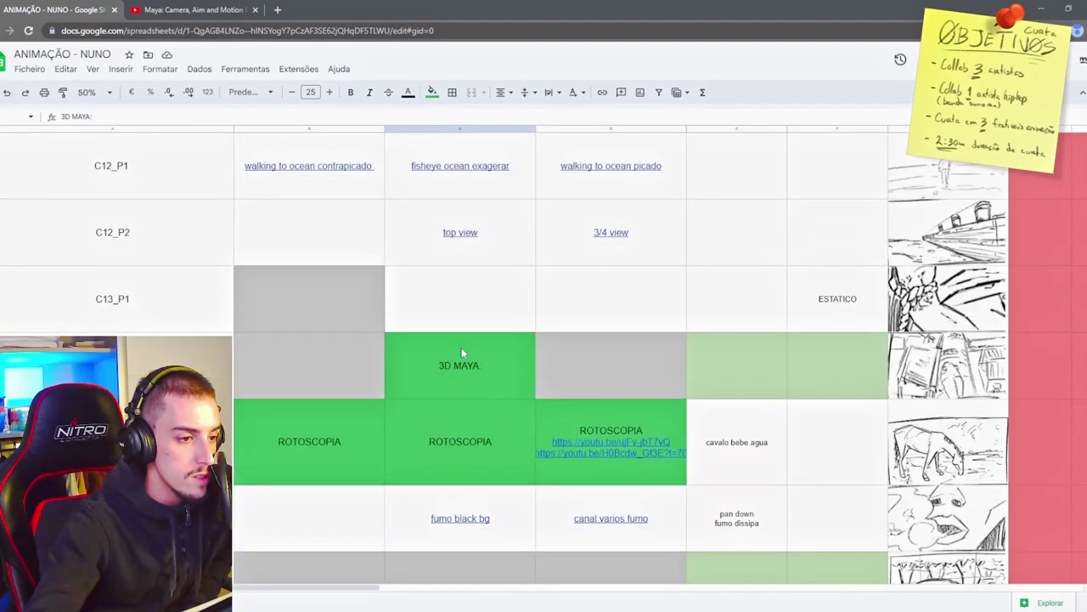
pyautogui.scroll(15, 569, 445)
pyautogui.scroll(15, 568, 445)
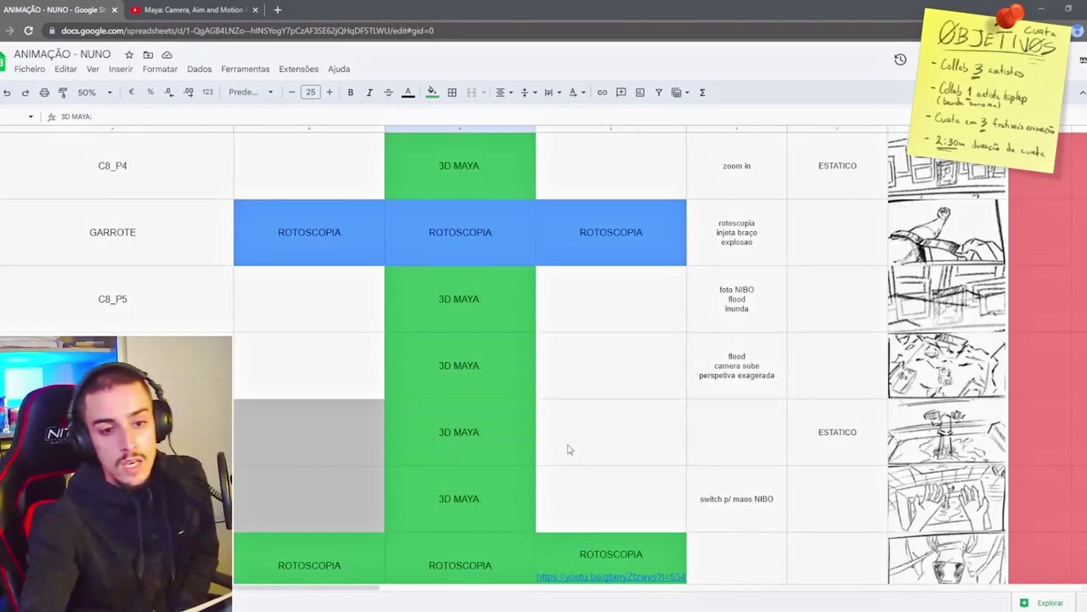